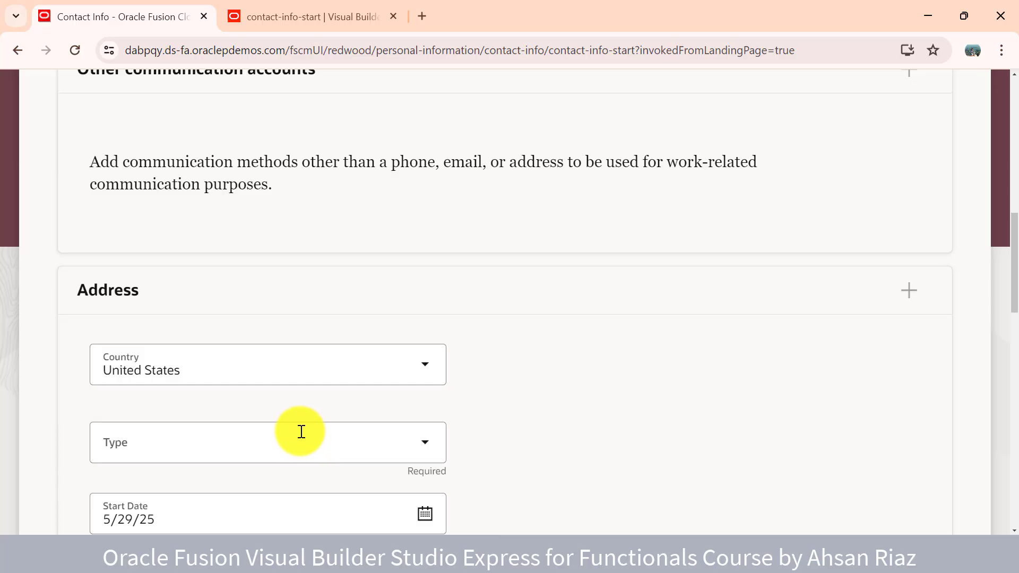
# - Check the Type field in the Address form and view the Contact Info page's settings and actions
pyautogui.click(306, 439)
pyautogui.click(521, 425)
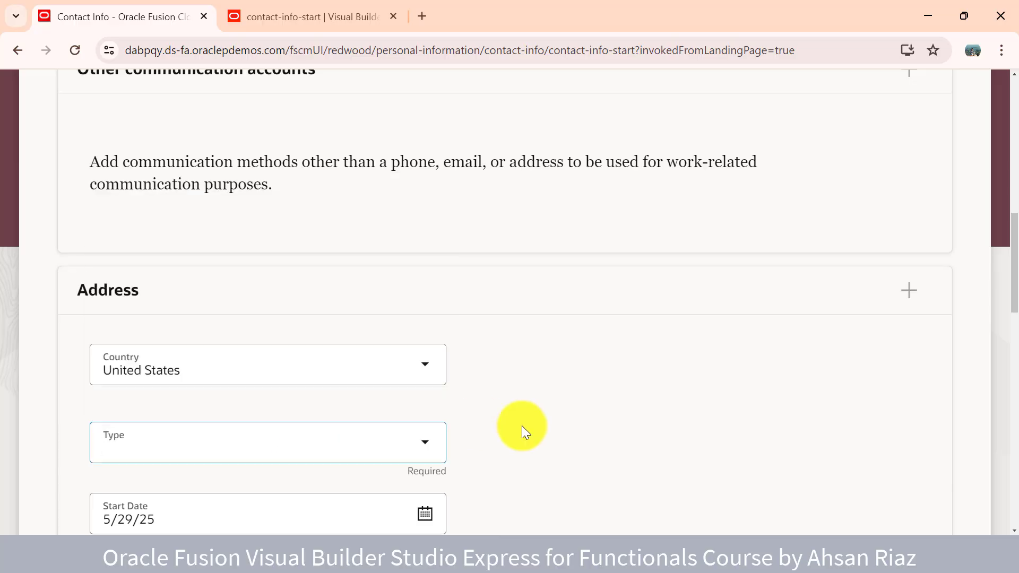
pyautogui.scroll(5, 584, 375)
pyautogui.scroll(5, 584, 375)
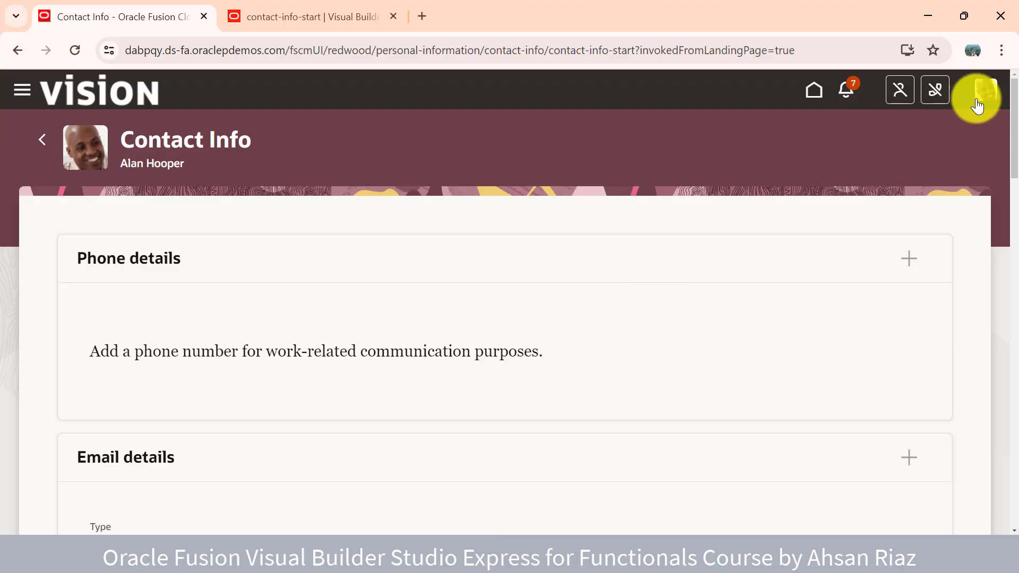
pyautogui.click(977, 105)
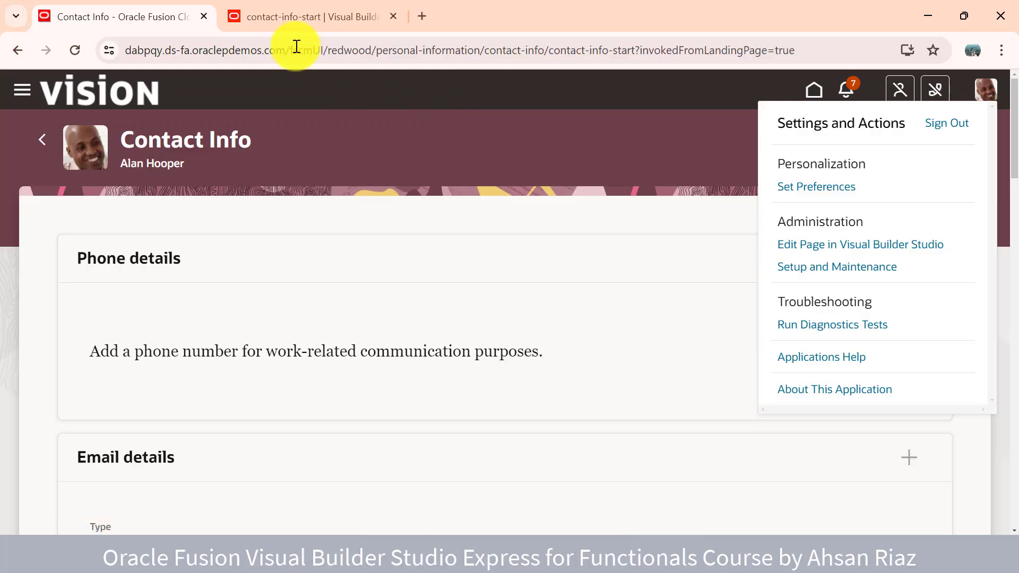
# - Switch to Visual Builder Studio and create a regular form rule labelled Typedefatulusaaddress in the fields and regions configuration
pyautogui.click(298, 17)
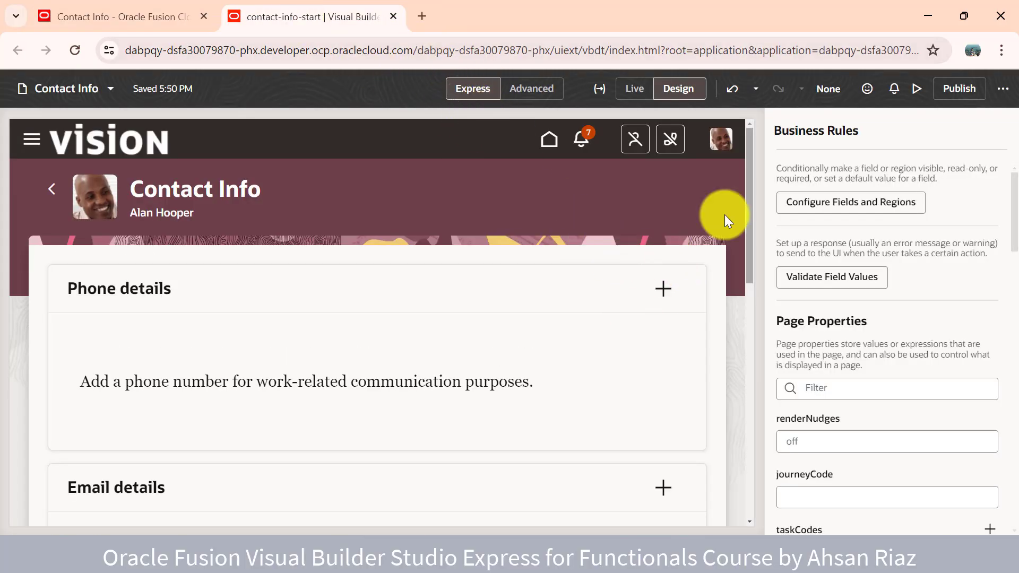
pyautogui.click(838, 209)
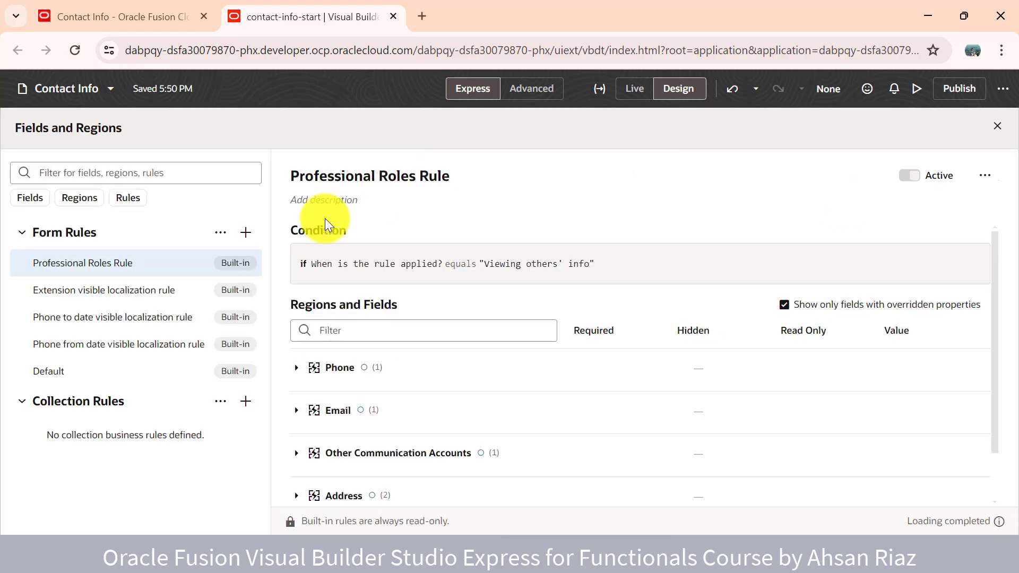
pyautogui.click(247, 234)
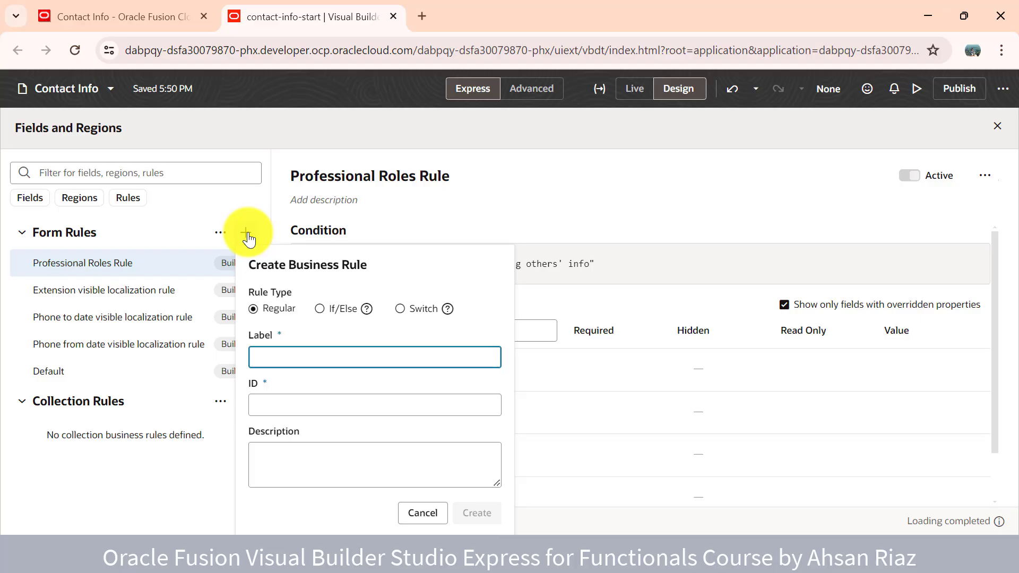
pyautogui.write('Typedefatulusa')
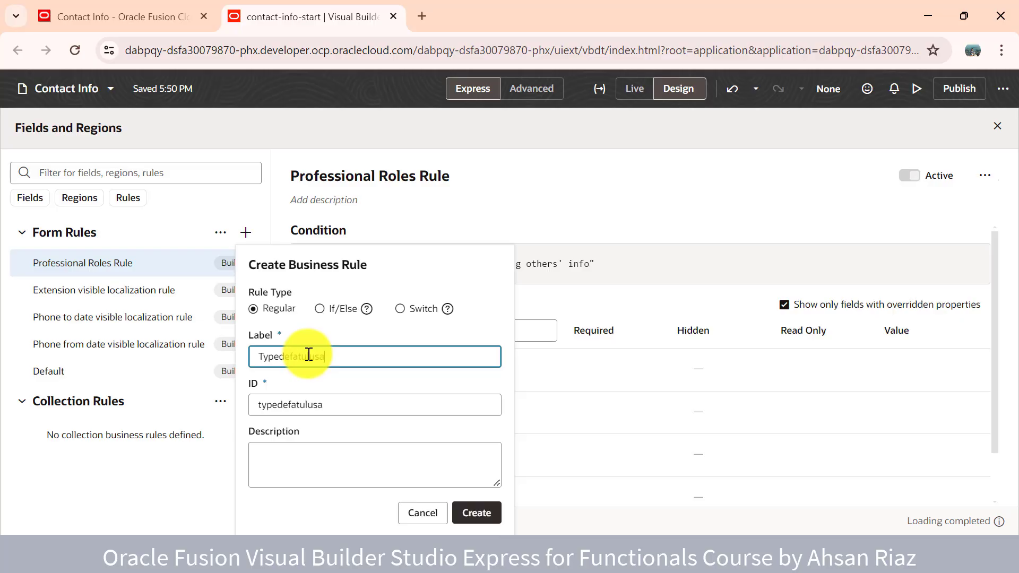
pyautogui.write('ddress')
pyautogui.click(480, 512)
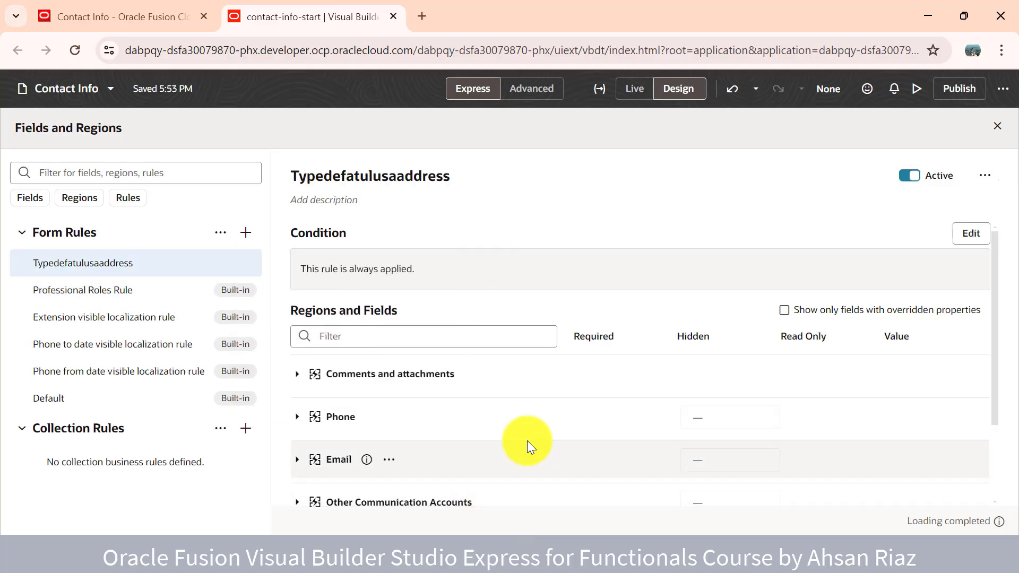
# - Expand the Address region's Create and Edit group and open the Type field's value setting
pyautogui.scroll(-2, 527, 441)
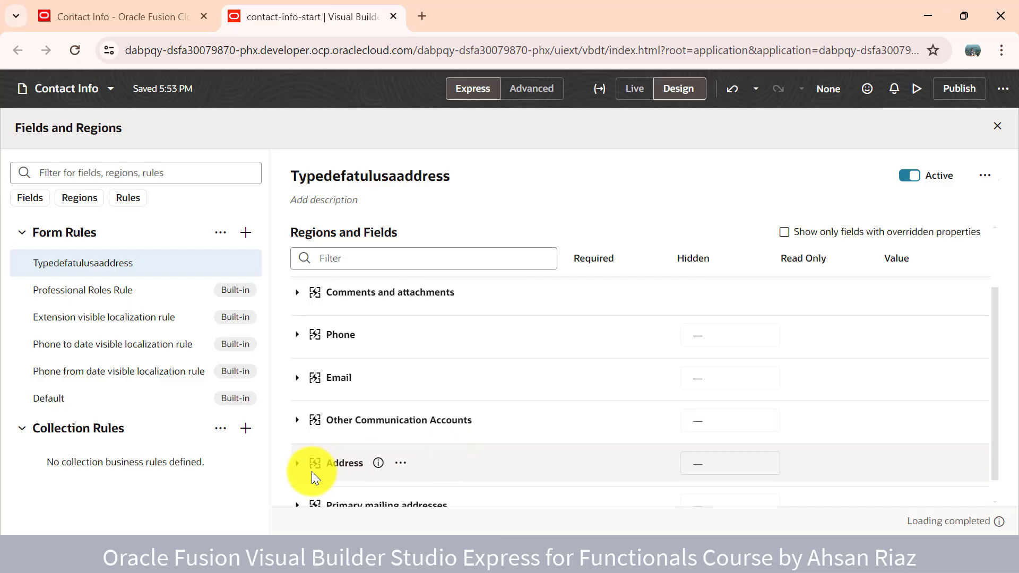
pyautogui.click(297, 464)
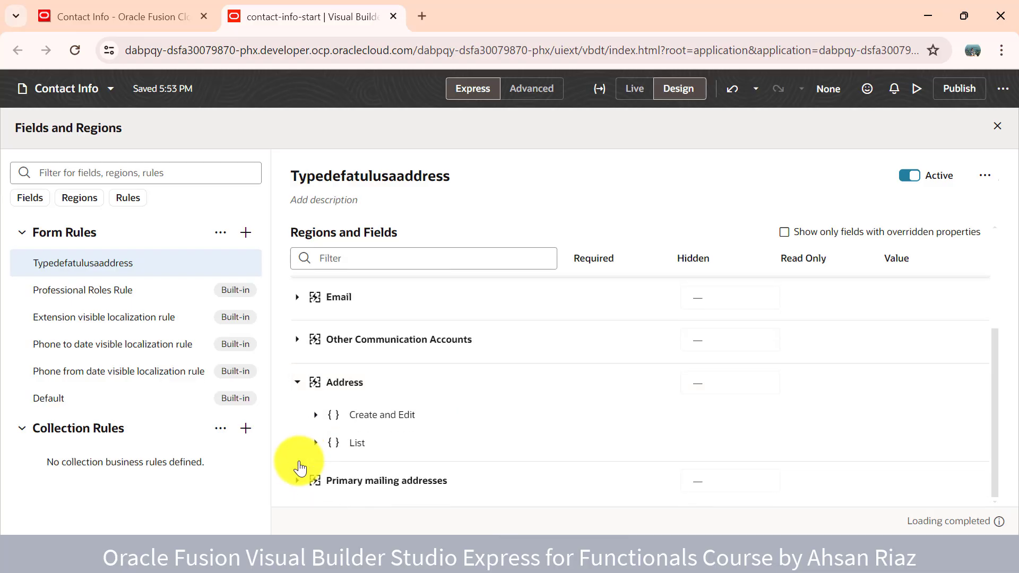
pyautogui.click(314, 416)
pyautogui.scroll(-2, 518, 428)
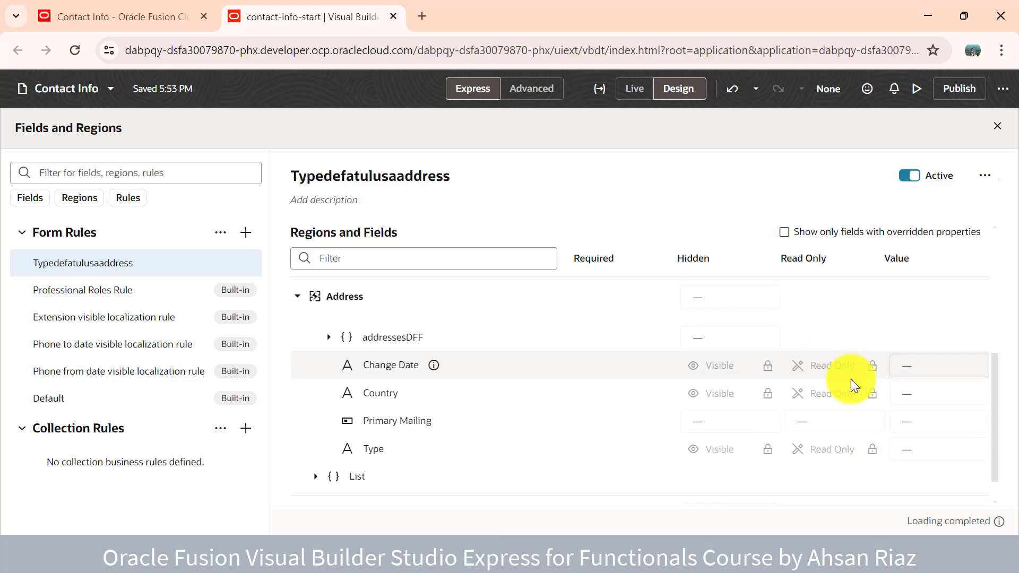
pyautogui.click(904, 451)
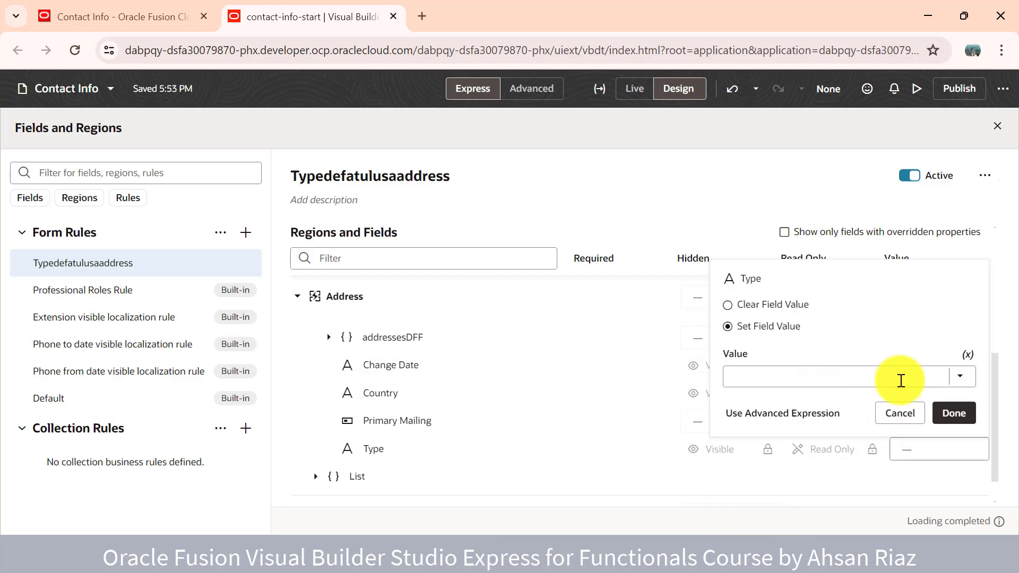
pyautogui.click(963, 380)
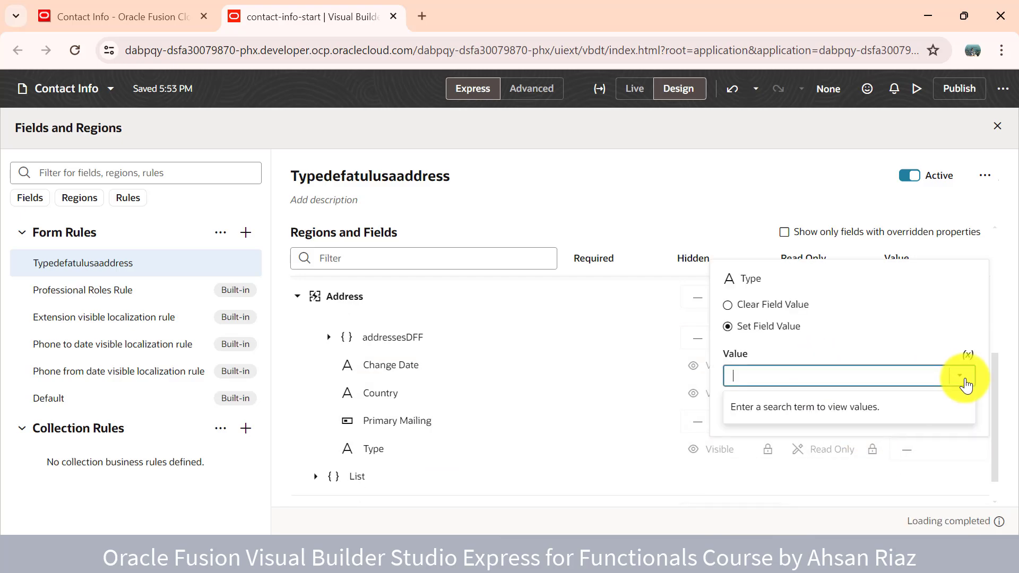
pyautogui.click(850, 382)
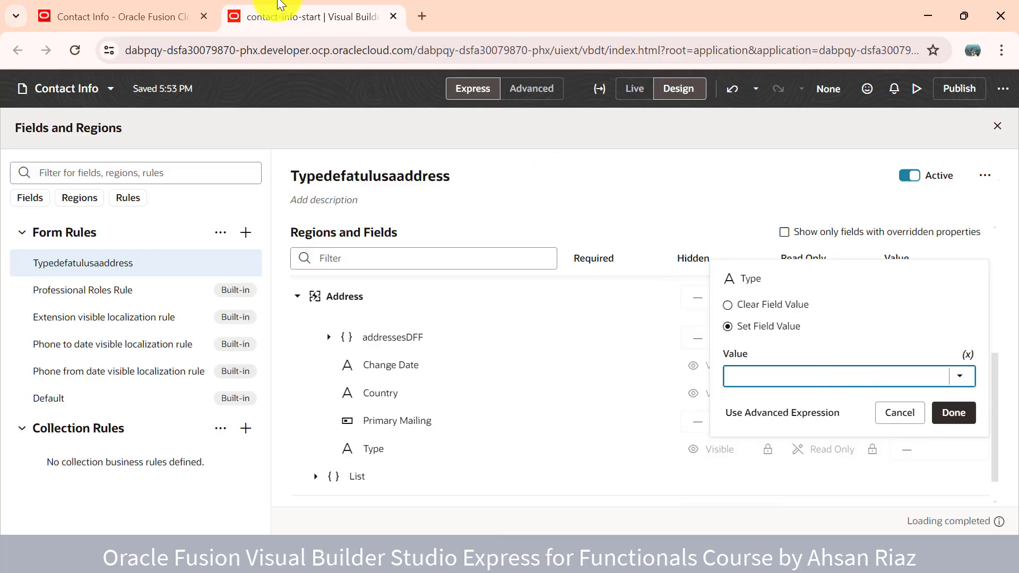
# - Switch to the Contact Info page and look up the available Type options in the Address form
pyautogui.click(200, 12)
pyautogui.scroll(-5, 177, 370)
pyautogui.scroll(-7, 177, 369)
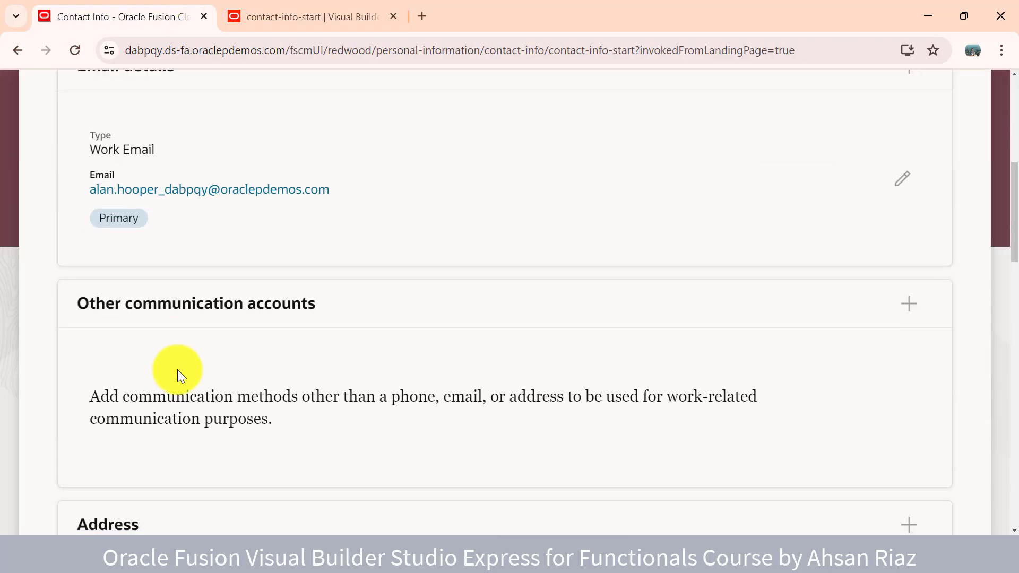
pyautogui.click(186, 425)
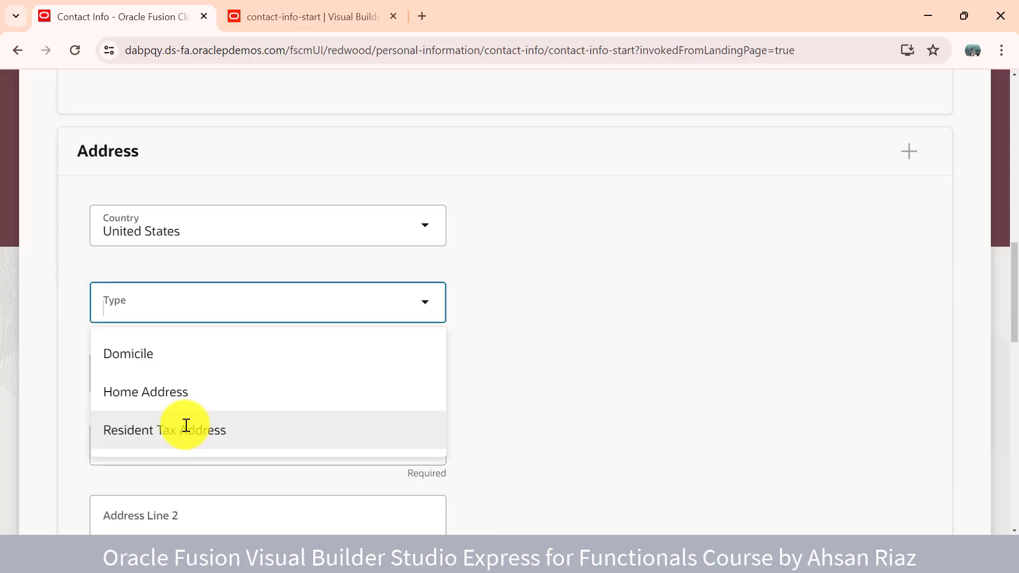
# - Return to Visual Builder Studio and set the address Type field's value to Domicile
pyautogui.click(228, 10)
pyautogui.write('domi')
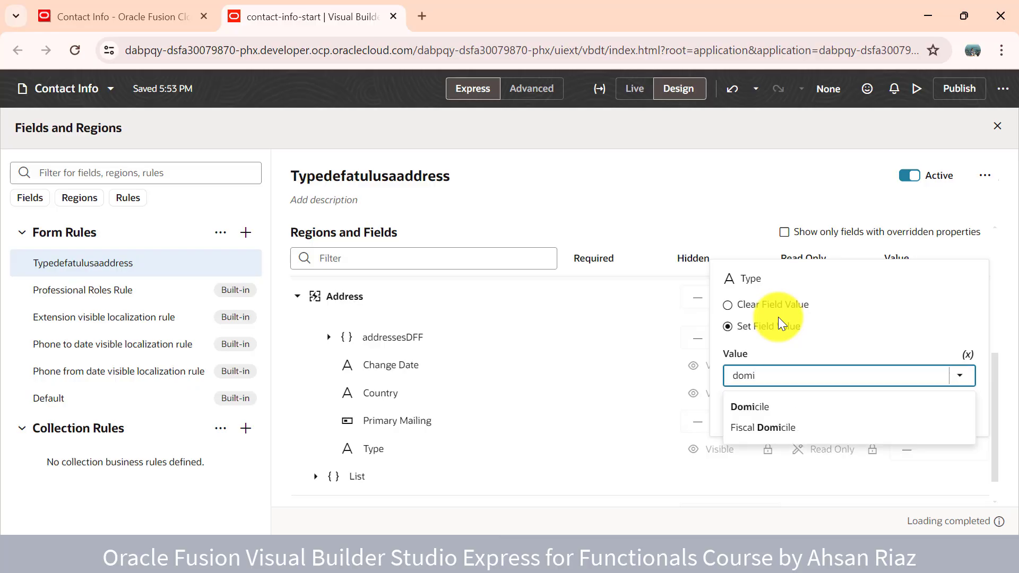
pyautogui.click(776, 416)
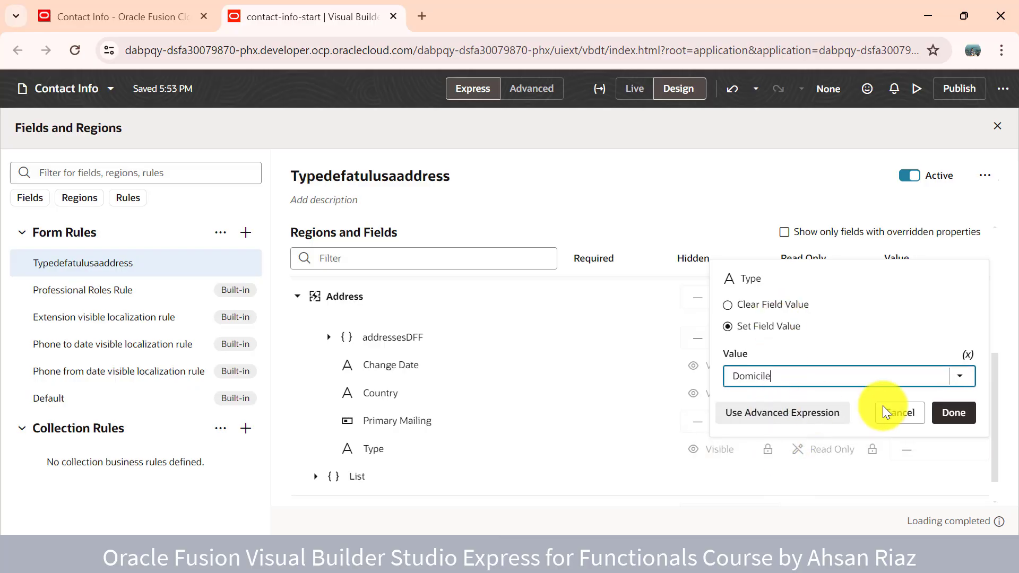
pyautogui.click(952, 413)
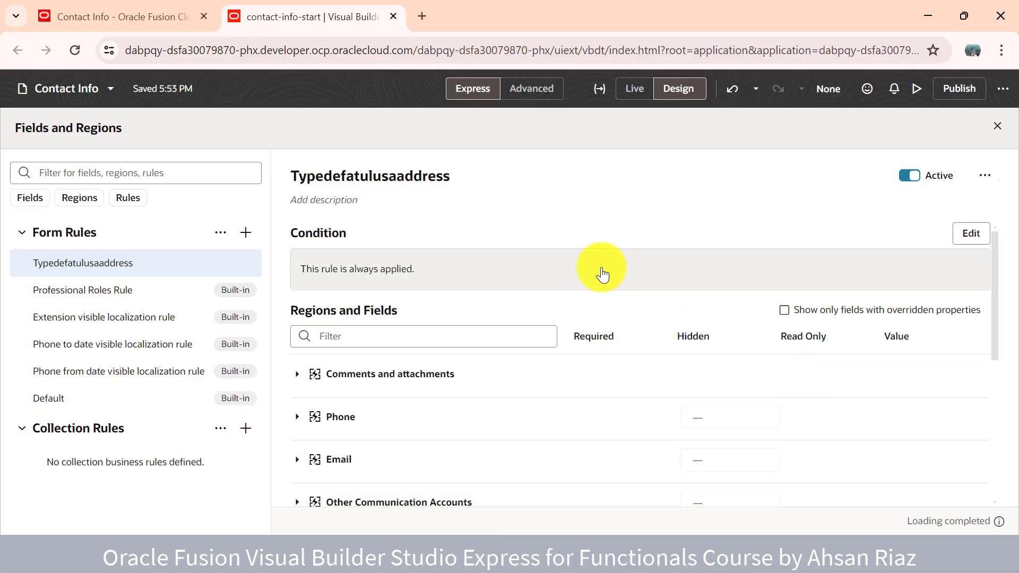
# - Edit the rule's condition and remove the User Roles and "When is the rule applied?" rows
pyautogui.click(963, 238)
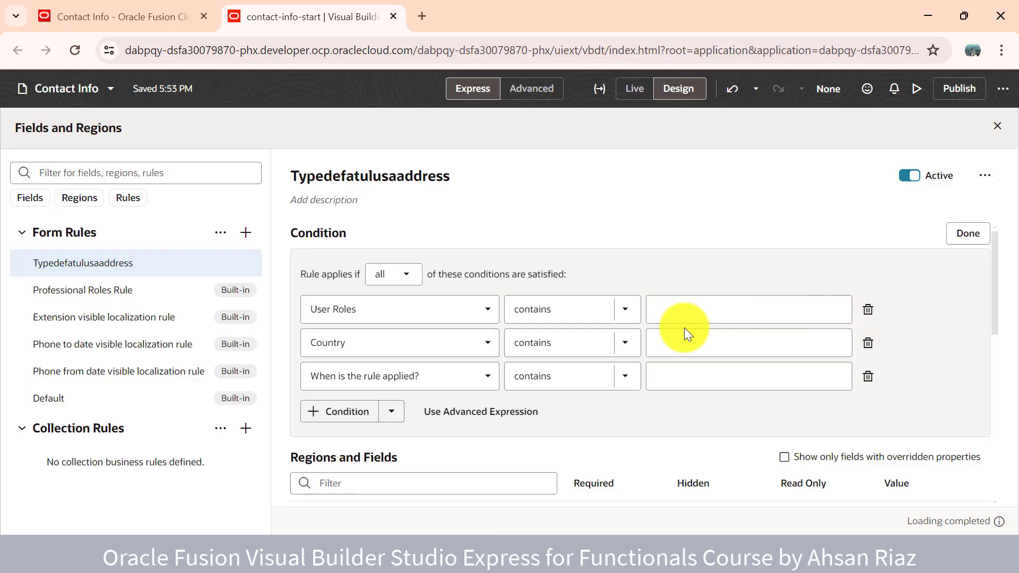
pyautogui.click(378, 273)
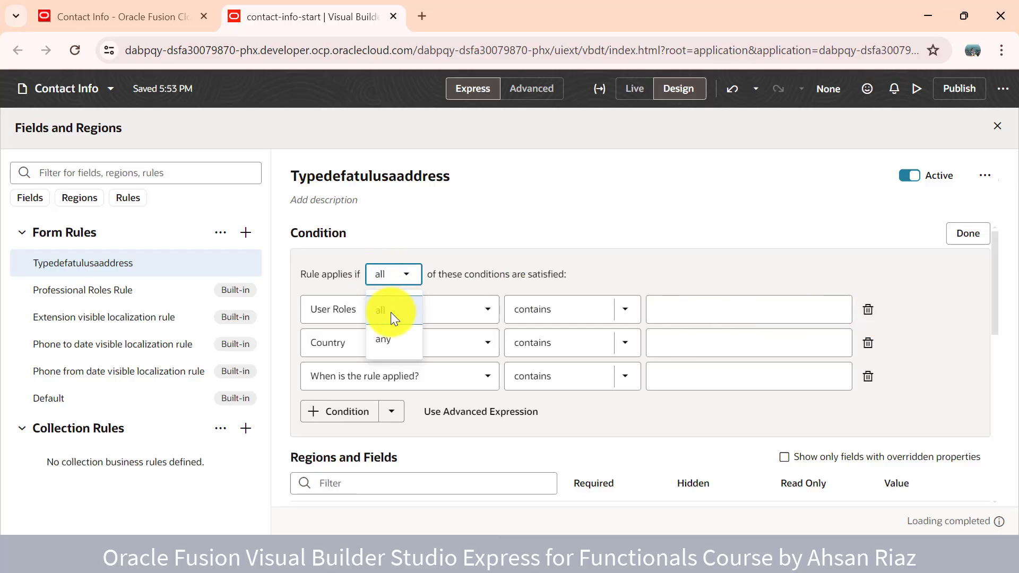
pyautogui.click(448, 263)
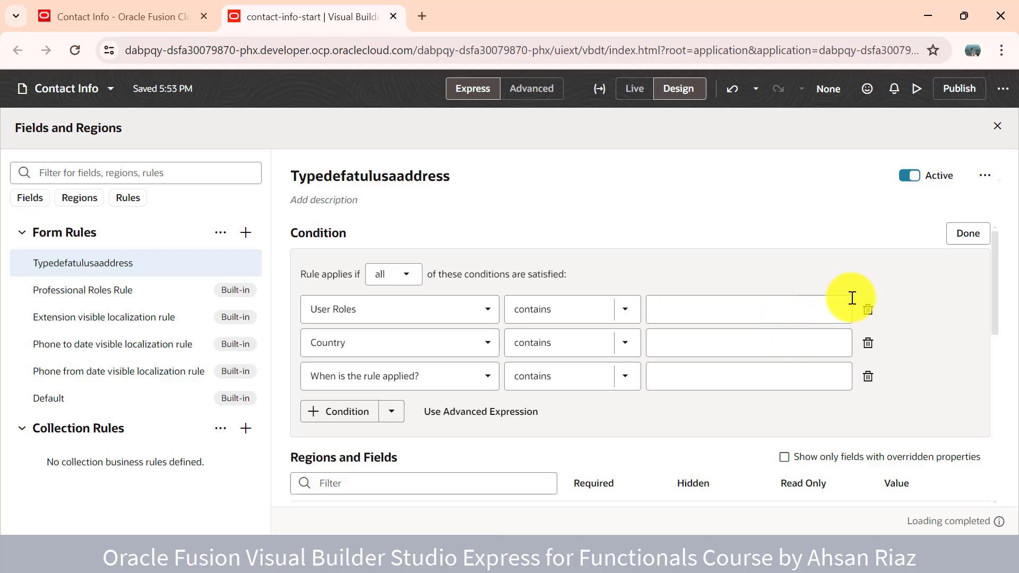
pyautogui.click(871, 312)
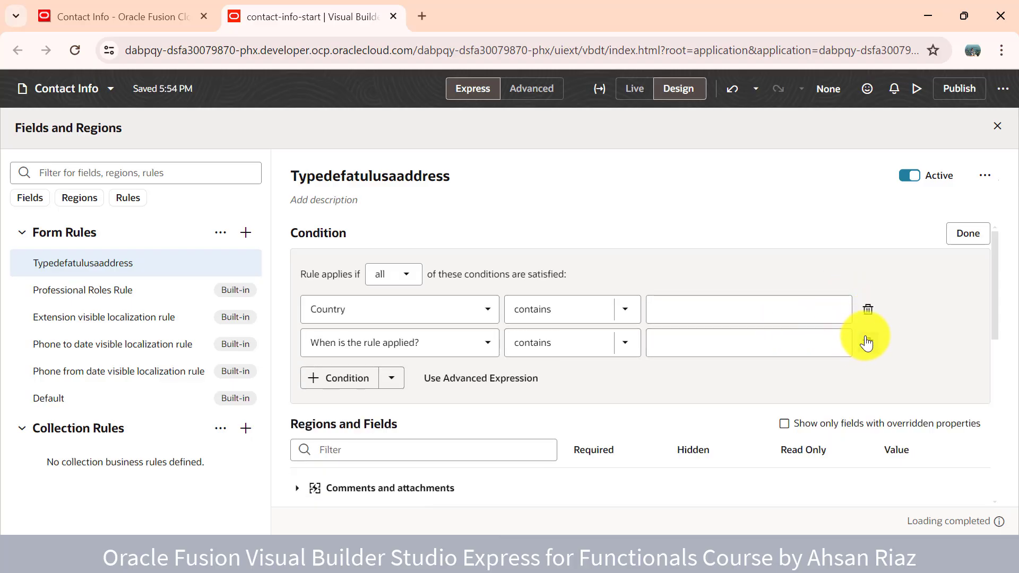
pyautogui.click(867, 343)
# - Set the Country condition to contain United States, then show only the fields with overridden properties
pyautogui.click(739, 308)
pyautogui.write('uni')
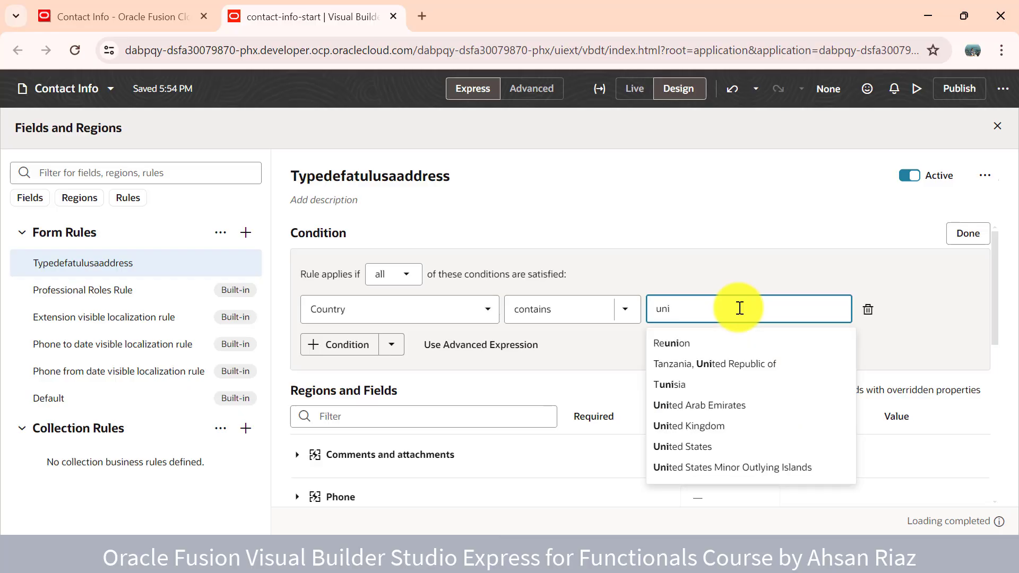
pyautogui.click(705, 447)
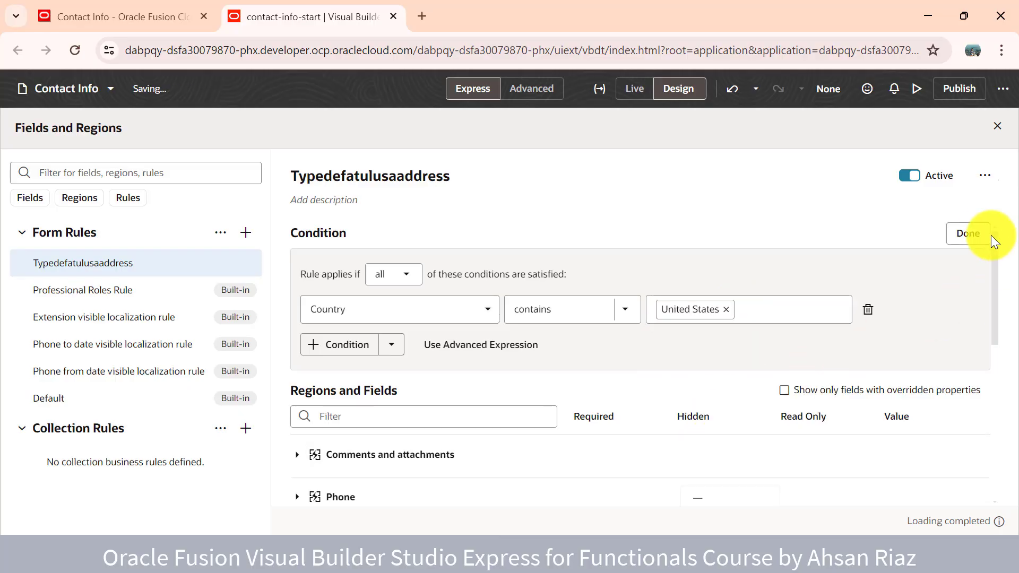
pyautogui.click(973, 234)
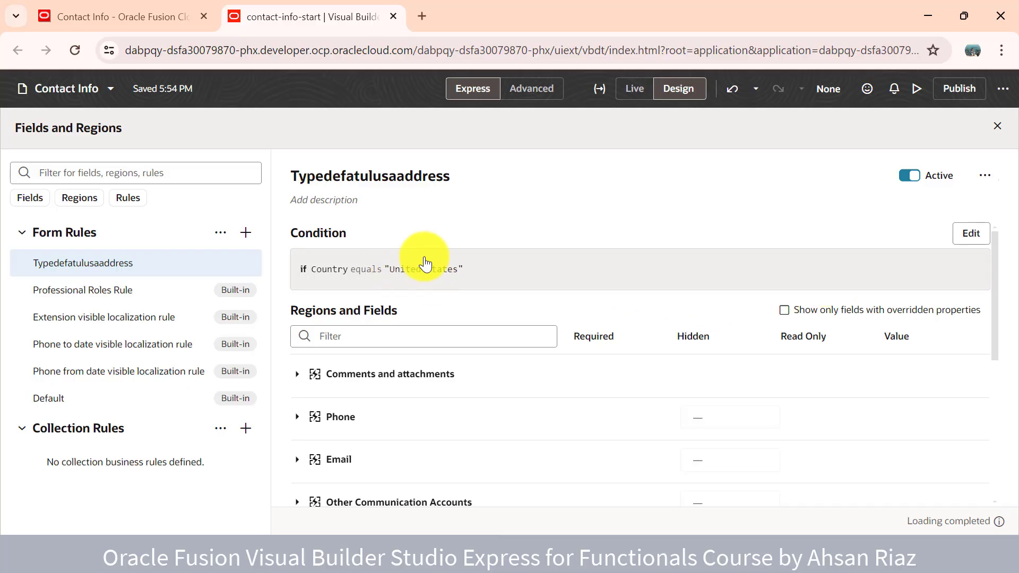
pyautogui.scroll(-3, 454, 432)
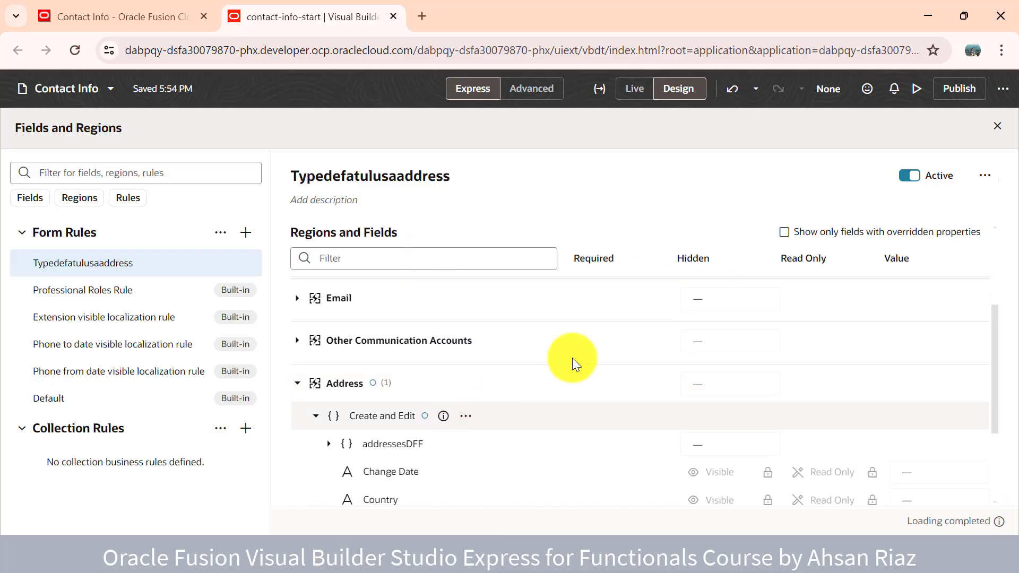
pyautogui.click(784, 233)
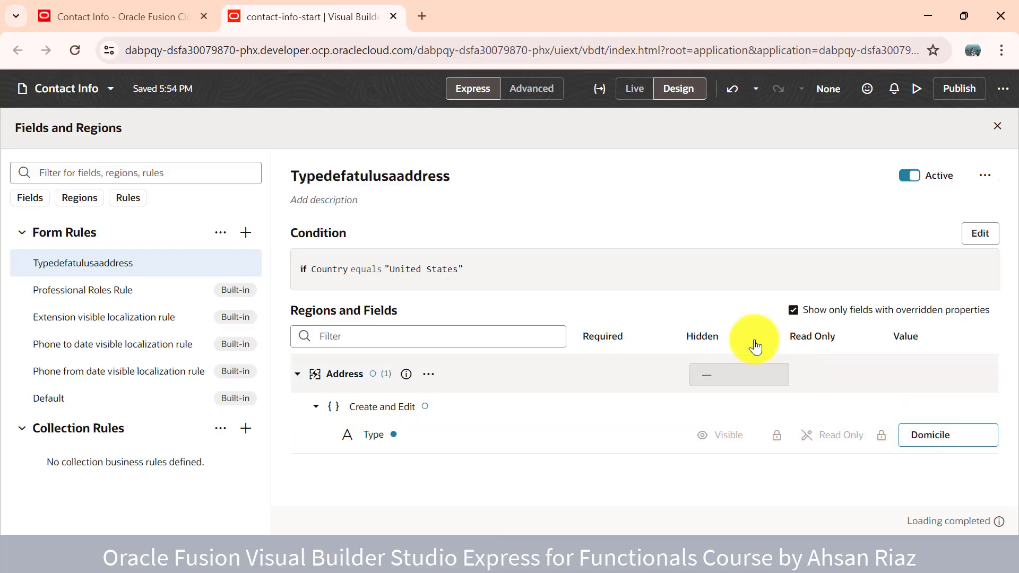
# - Create another regular form rule labelled francetypedefautaddress
pyautogui.click(246, 233)
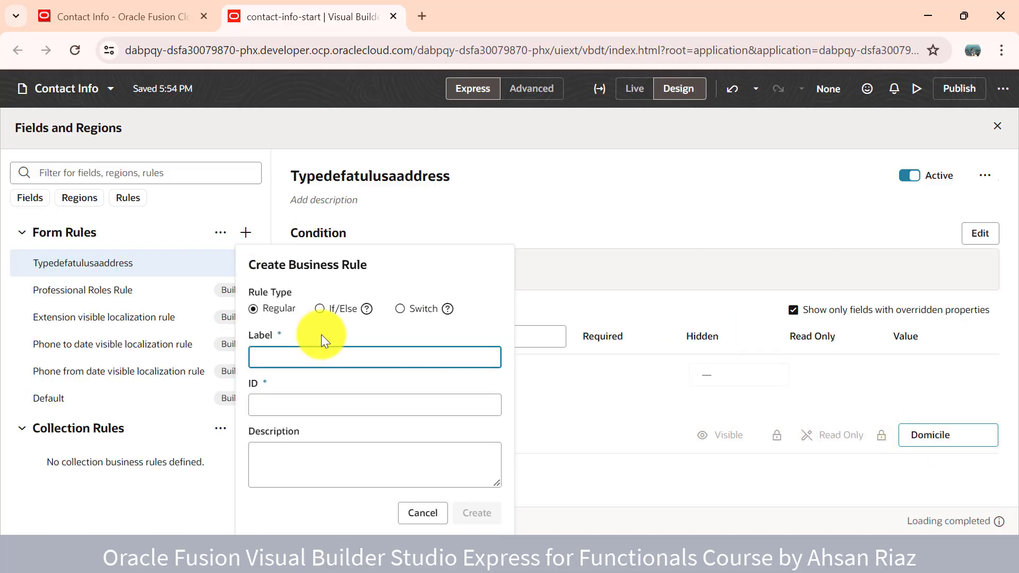
pyautogui.write('france')
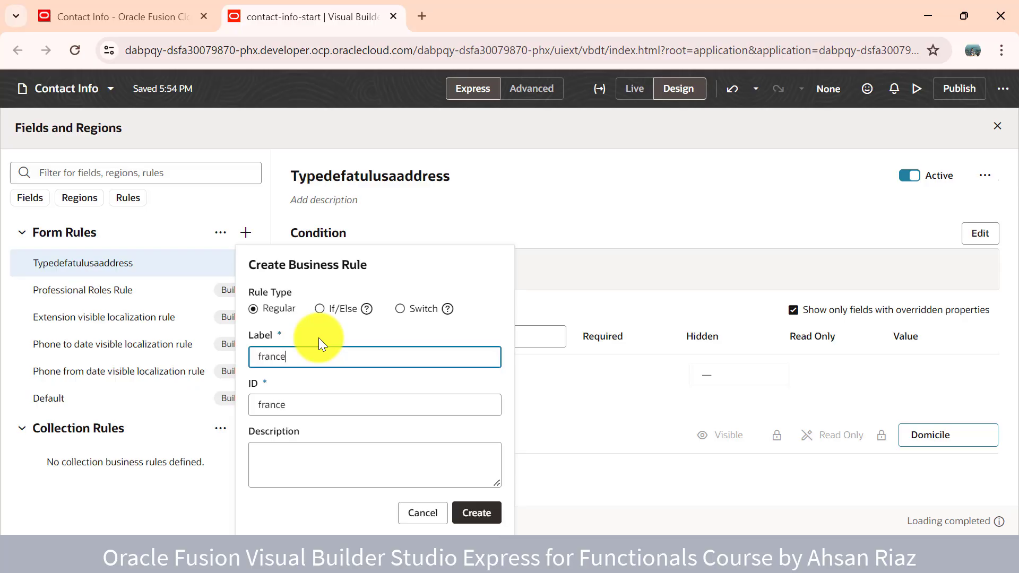
pyautogui.write('typedefautaddress')
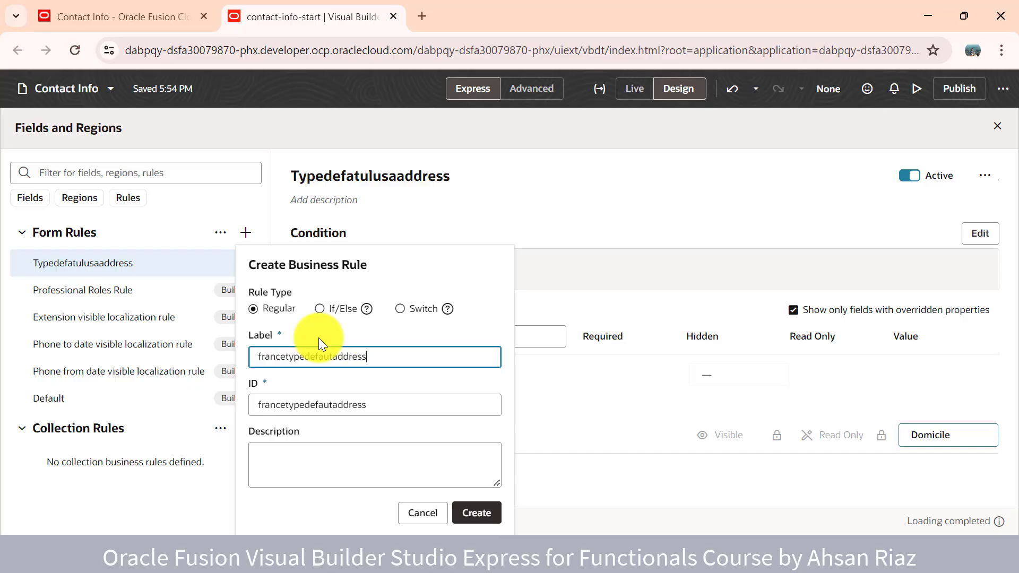
pyautogui.click(462, 510)
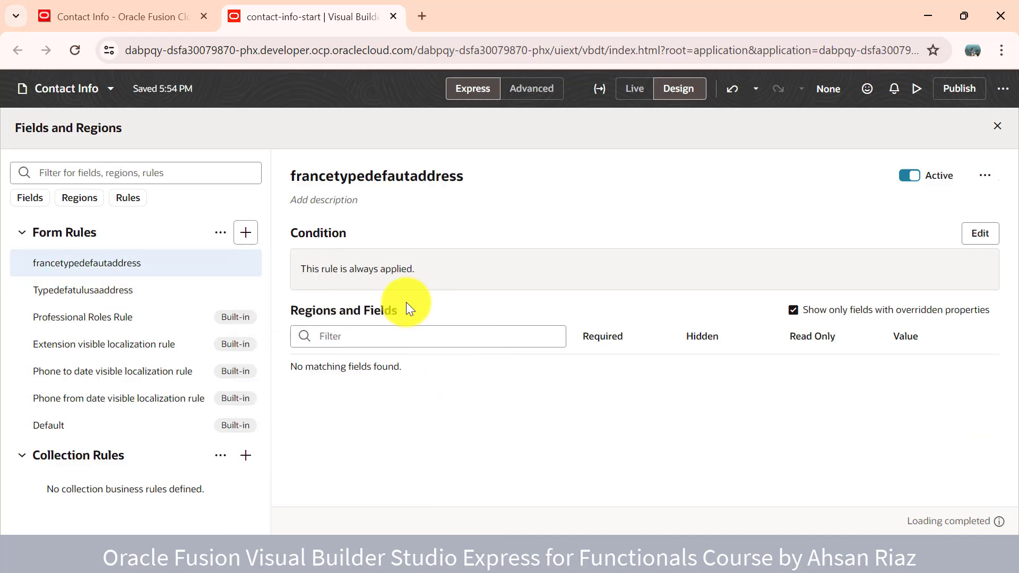
# - Edit the francetypedefautaddress rule's condition and remove the User Roles and "When is the rule applied?" rows
pyautogui.click(978, 236)
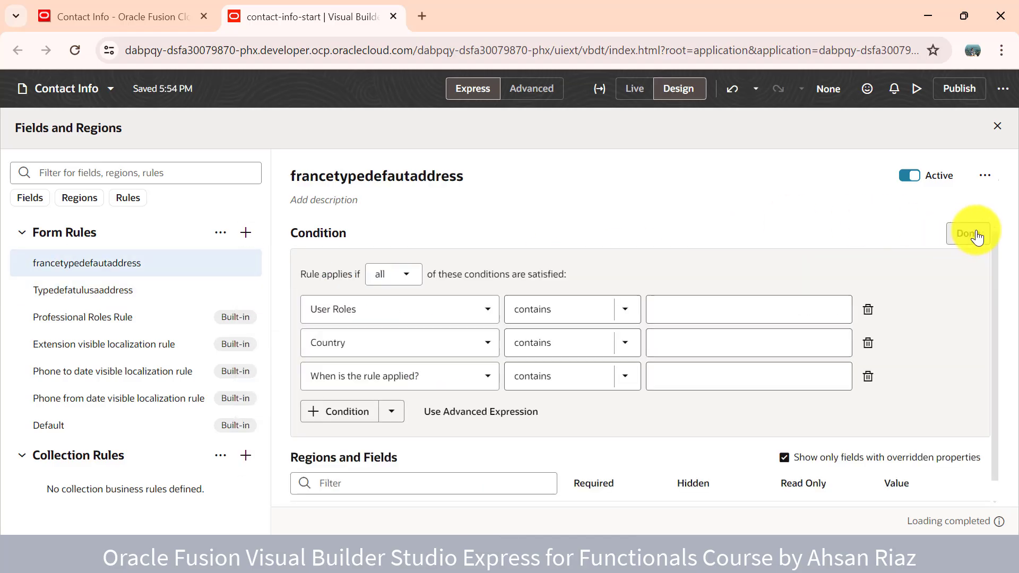
pyautogui.click(876, 317)
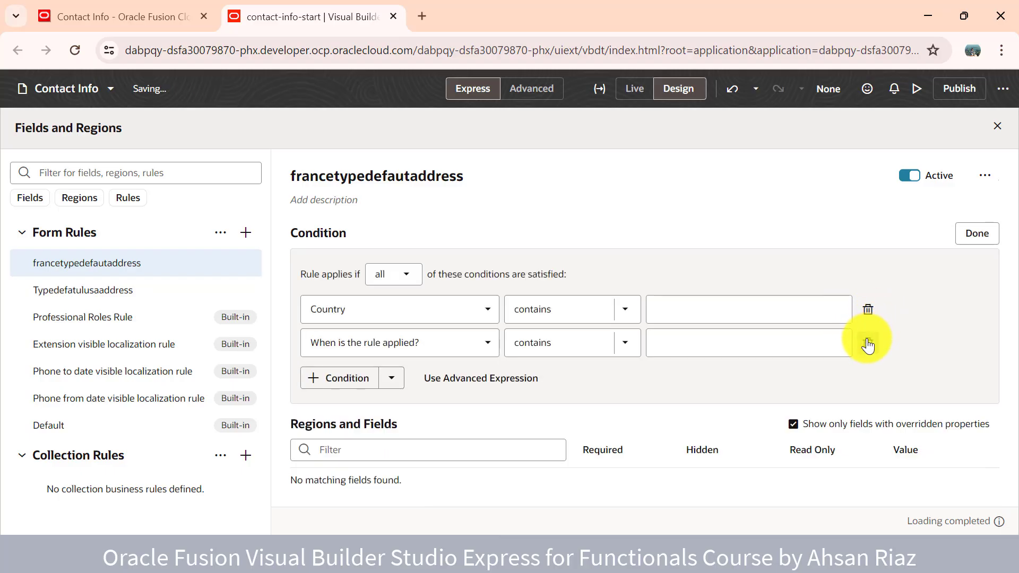
pyautogui.click(868, 345)
# - Set the rule's Country condition to contain France
pyautogui.click(737, 316)
pyautogui.write('fs')
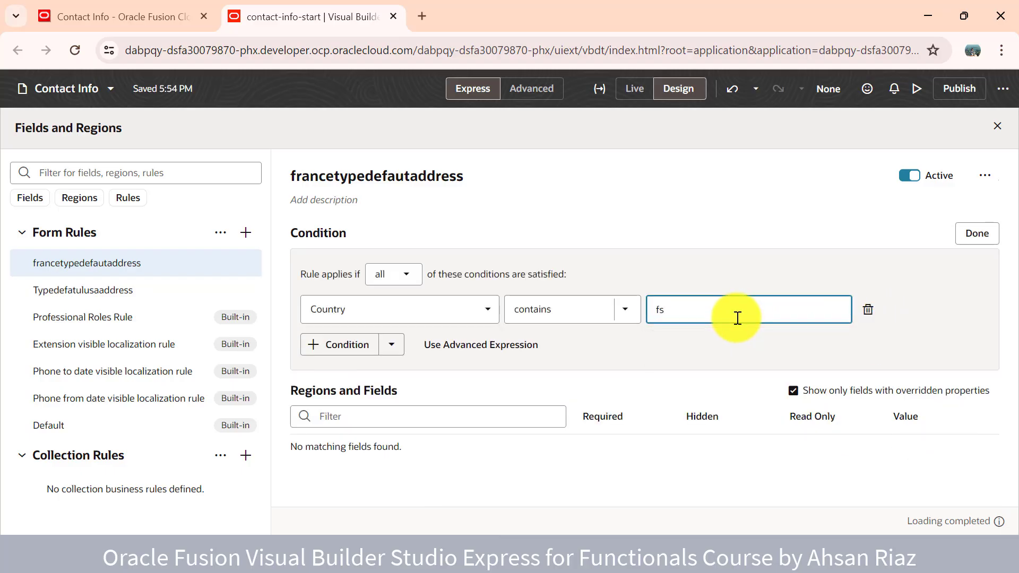
pyautogui.press('BackSpace')
pyautogui.write('rs')
pyautogui.press('BackSpace')
pyautogui.click(689, 364)
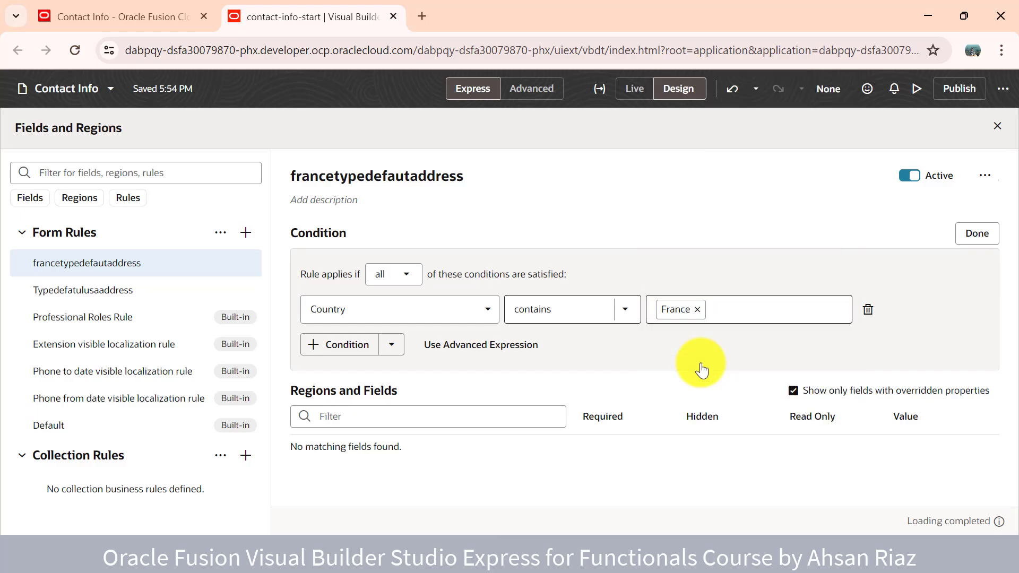
# - Show all fields of the francetypedefautaddress rule and check the address Type choices on the Contact Info page
pyautogui.click(791, 391)
pyautogui.scroll(-5, 728, 401)
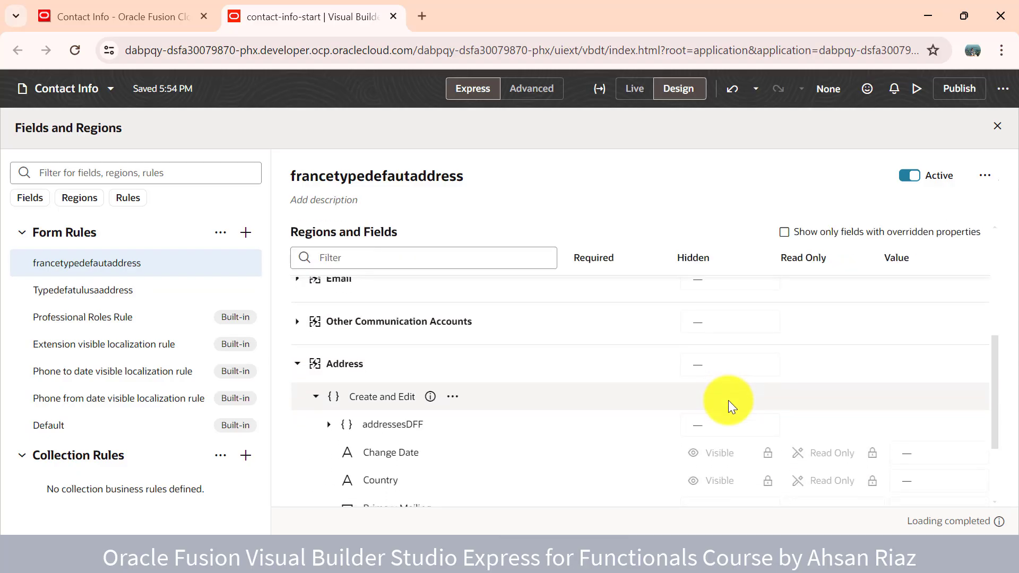
pyautogui.scroll(-2, 728, 400)
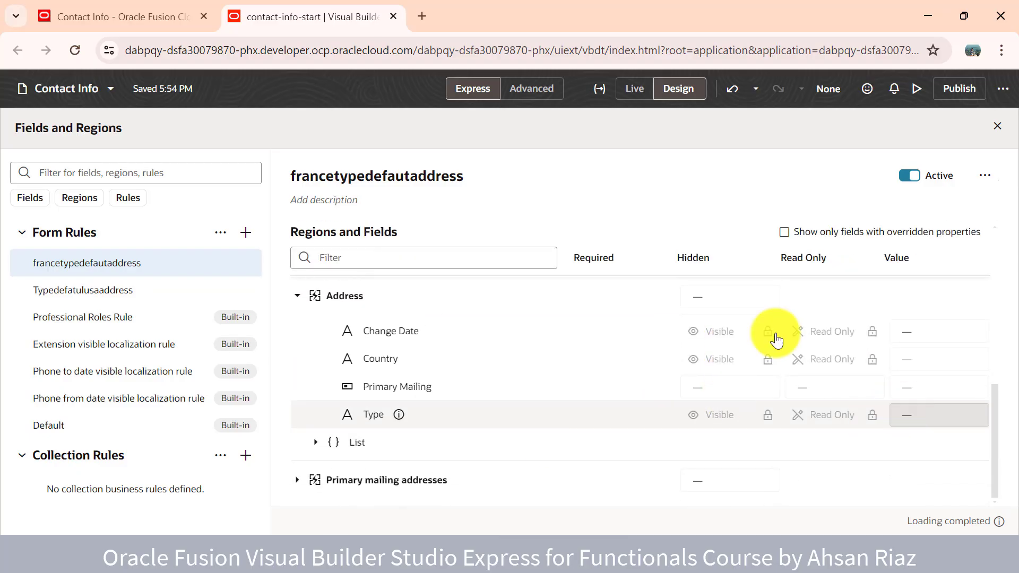
pyautogui.click(194, 5)
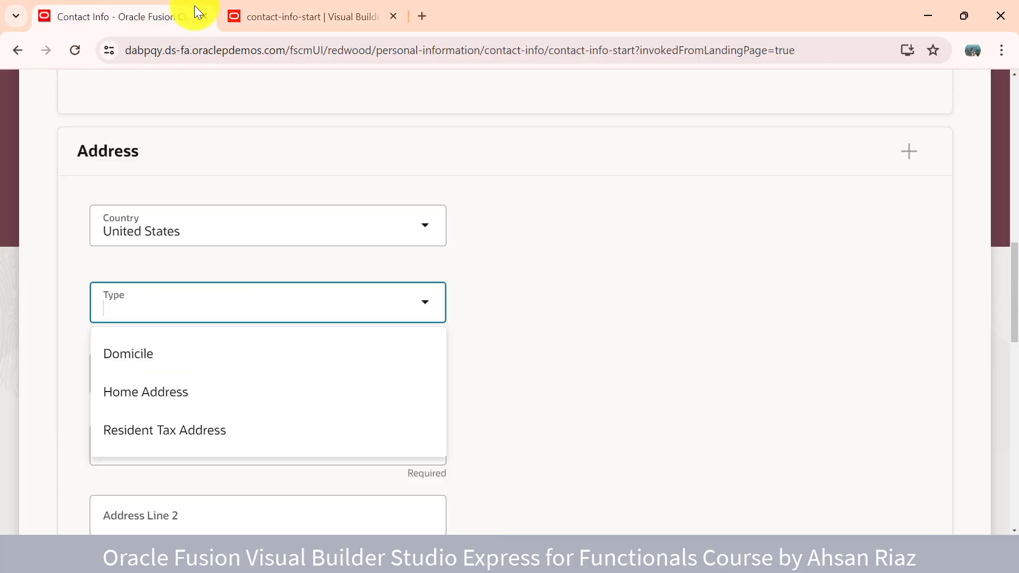
pyautogui.click(344, 7)
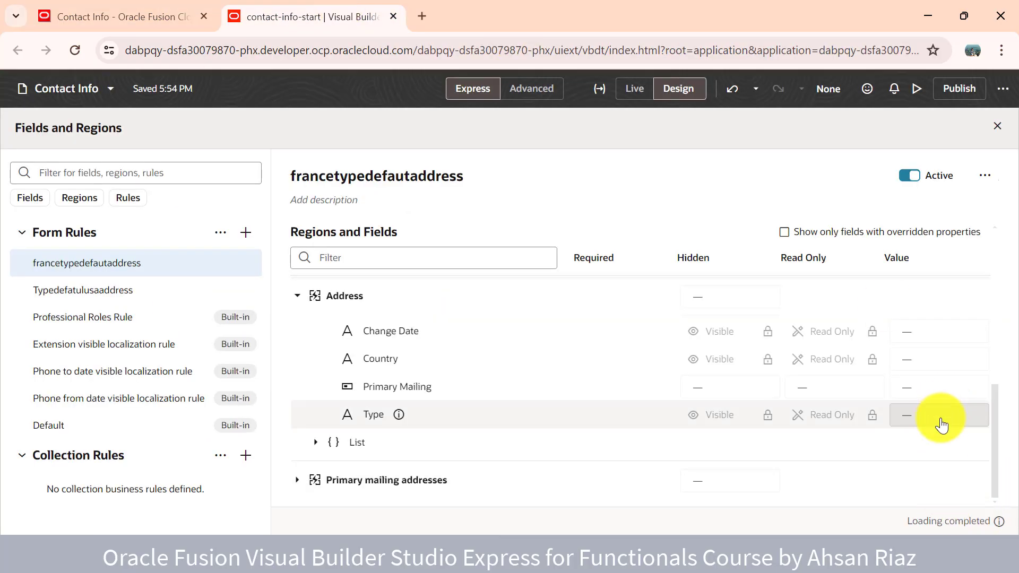
# - Set the Address region's Type field value to Home Address in the francetypedefautaddress rule
pyautogui.click(941, 424)
pyautogui.click(890, 346)
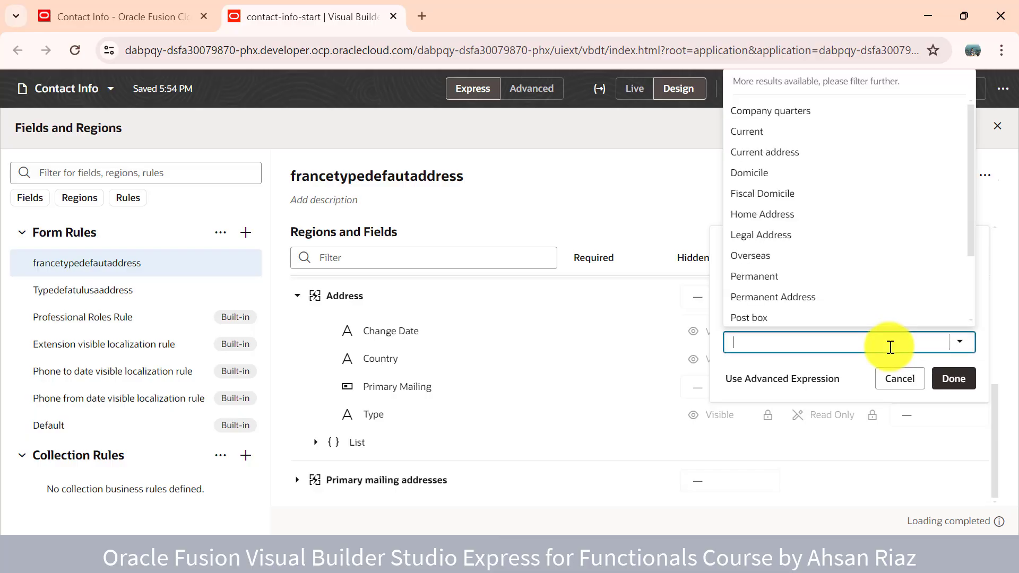
pyautogui.write('ho')
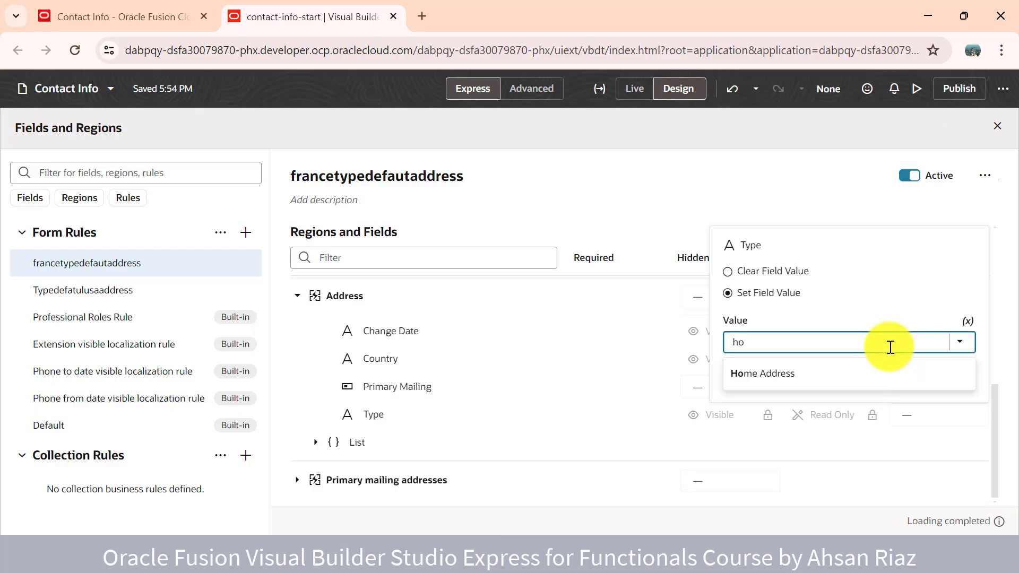
pyautogui.click(855, 374)
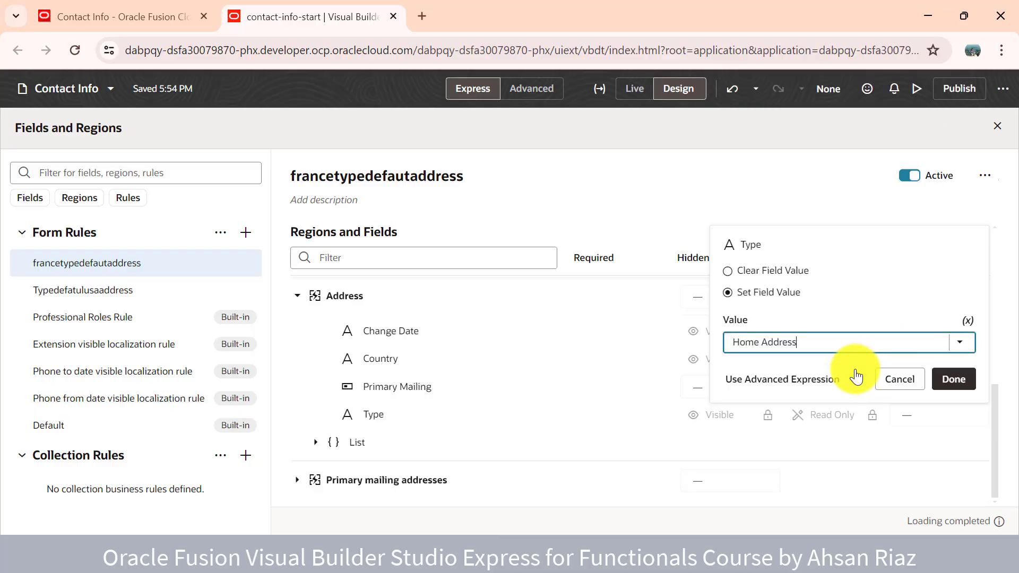
pyautogui.click(961, 381)
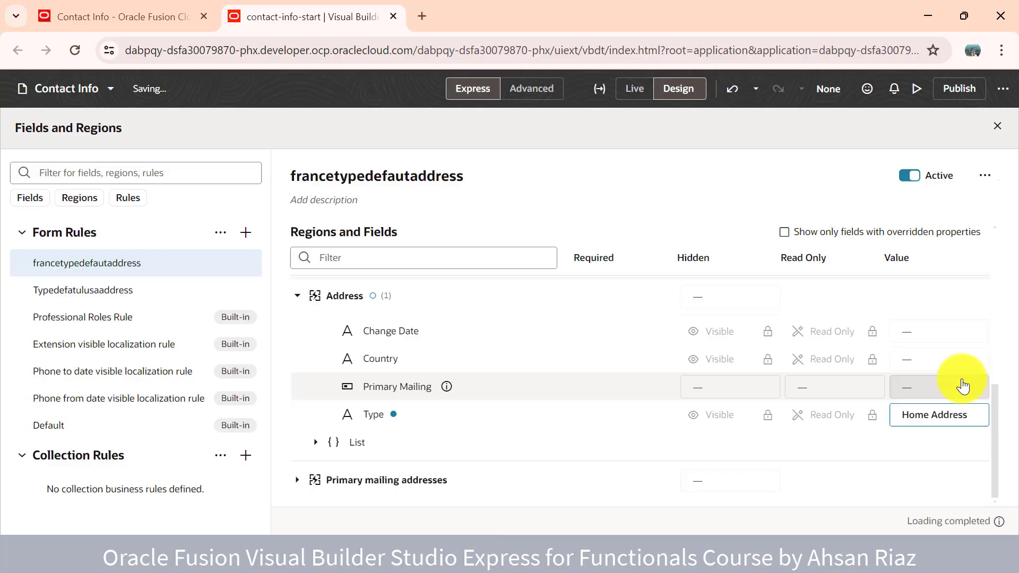
# - Remove the empty User Roles and "When is the rule applied?" conditions from Typedefatulusaaddress and review its address Type override
pyautogui.click(135, 289)
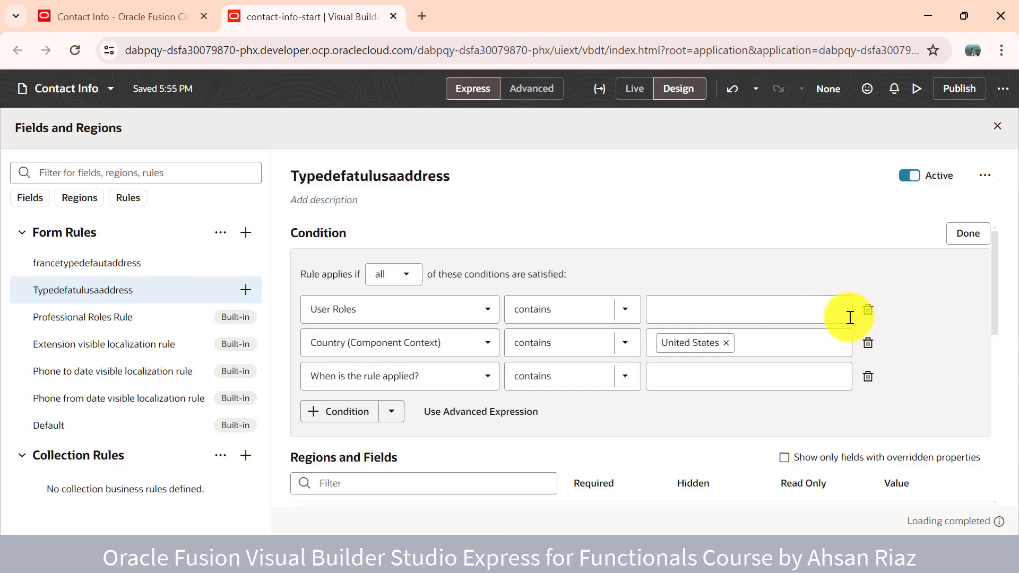
pyautogui.click(868, 310)
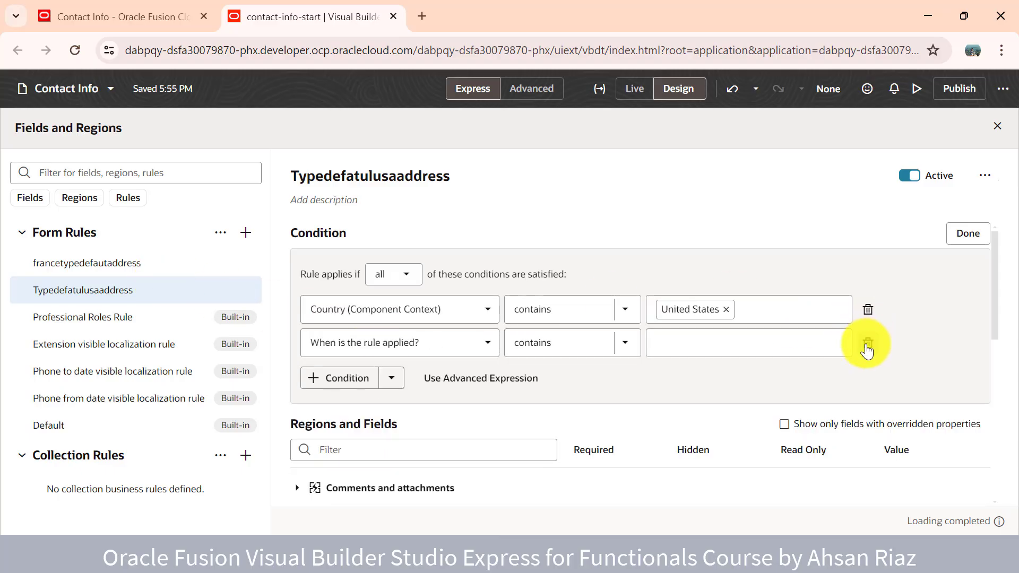
pyautogui.click(867, 342)
pyautogui.scroll(-5, 648, 393)
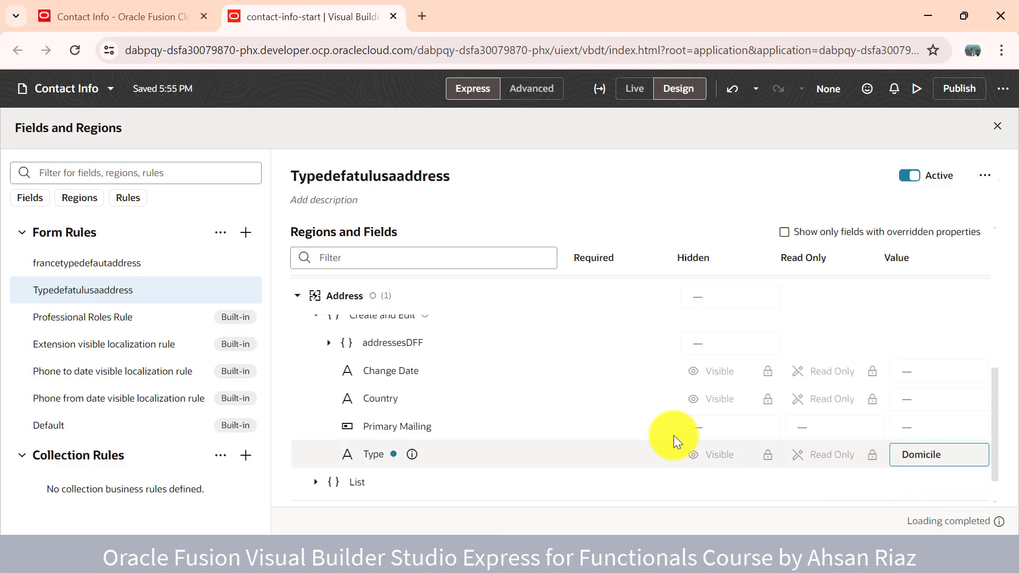
# - Remove the empty User Roles and "When is the rule applied?" conditions from francetypedefautaddress and review its address Type override
pyautogui.click(109, 260)
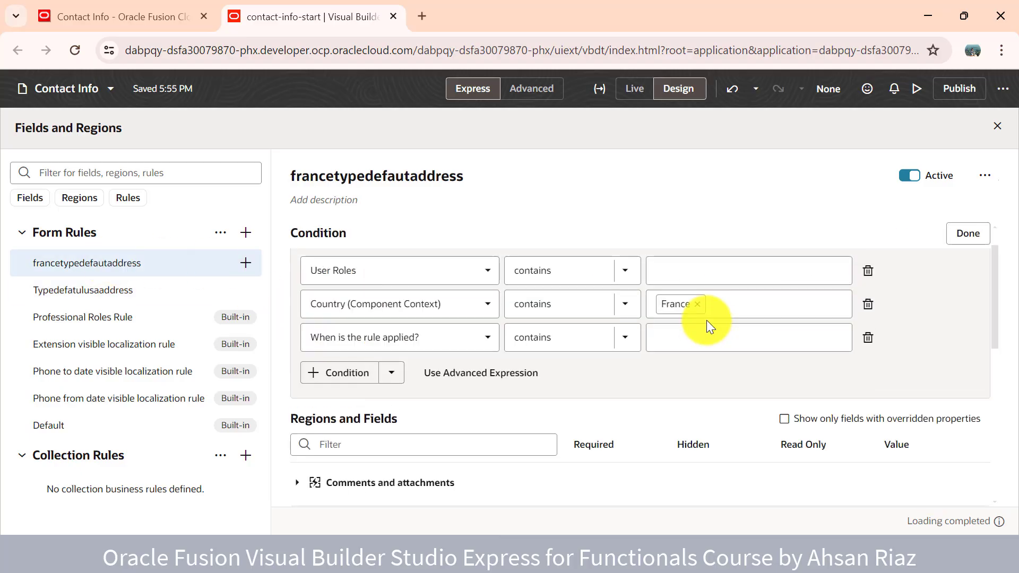
pyautogui.click(863, 271)
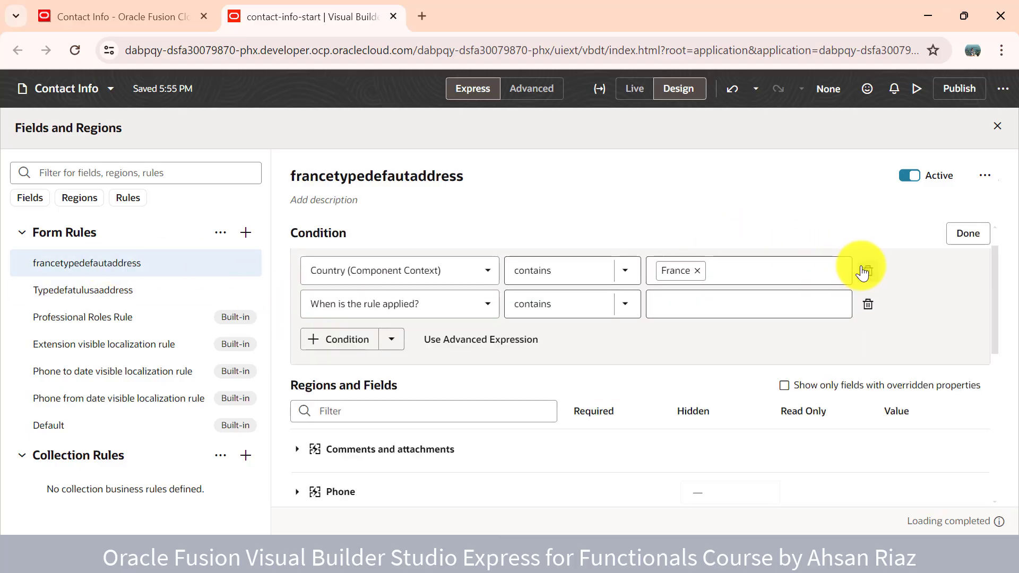
pyautogui.click(868, 304)
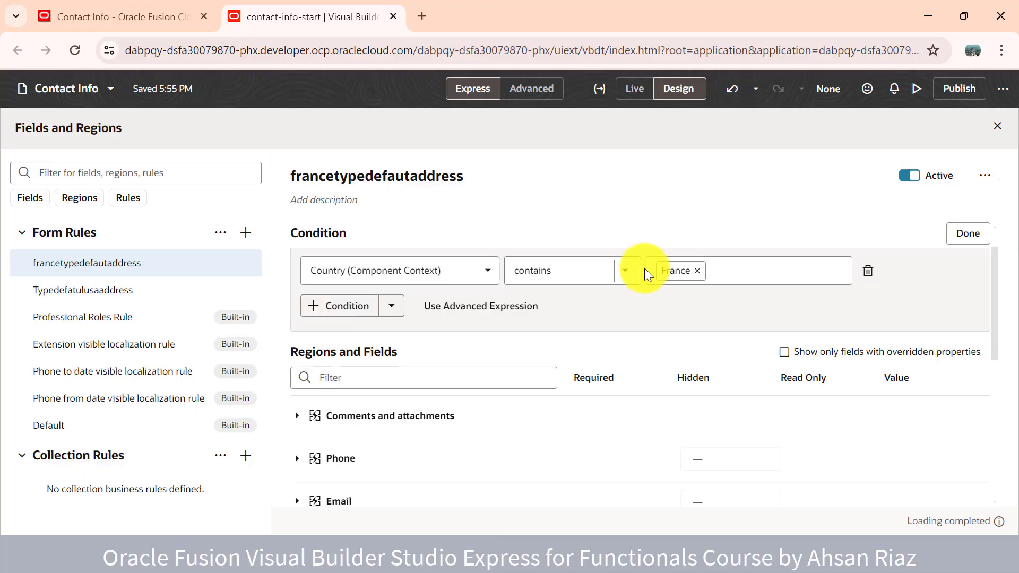
pyautogui.scroll(-6, 818, 305)
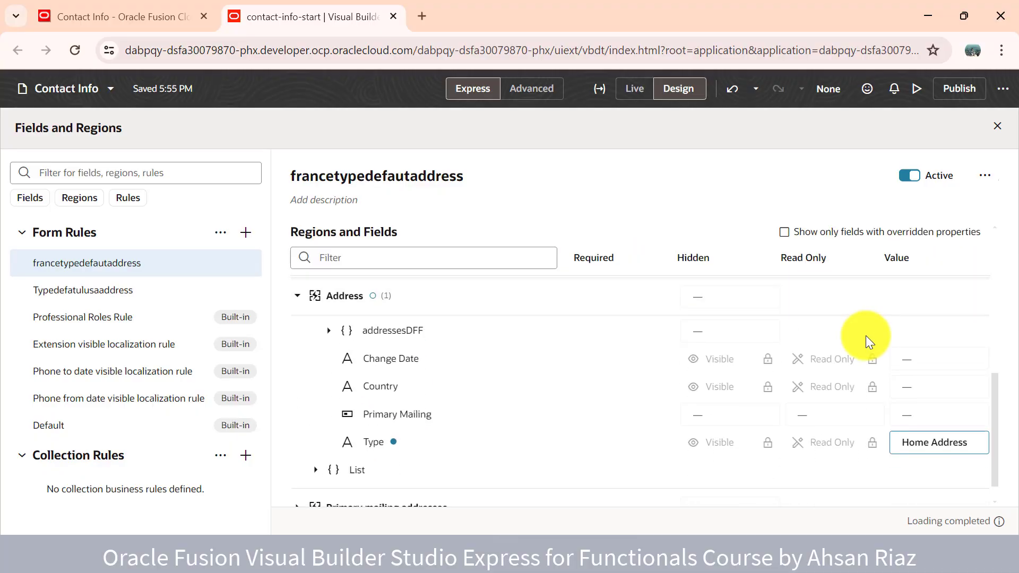
# - Preview the Contact Info page and start adding a new address to check the default Type for United States
pyautogui.click(916, 102)
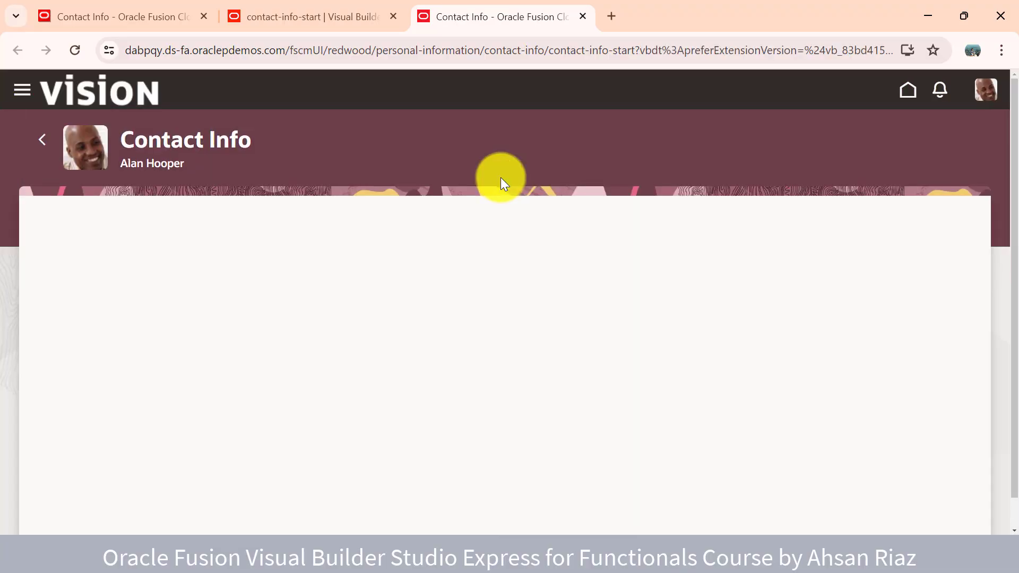
pyautogui.scroll(-6, 609, 252)
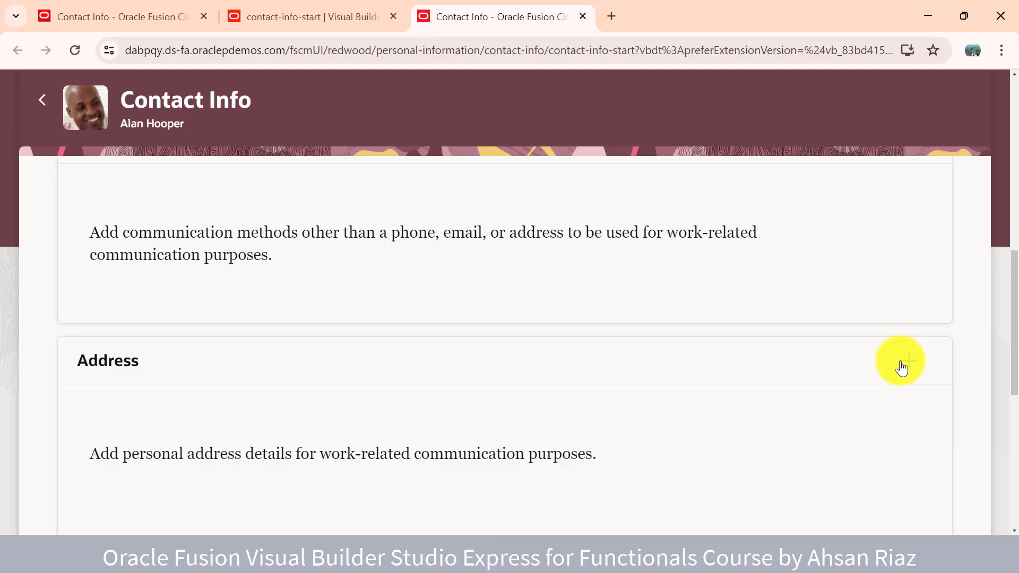
pyautogui.scroll(-4, 901, 367)
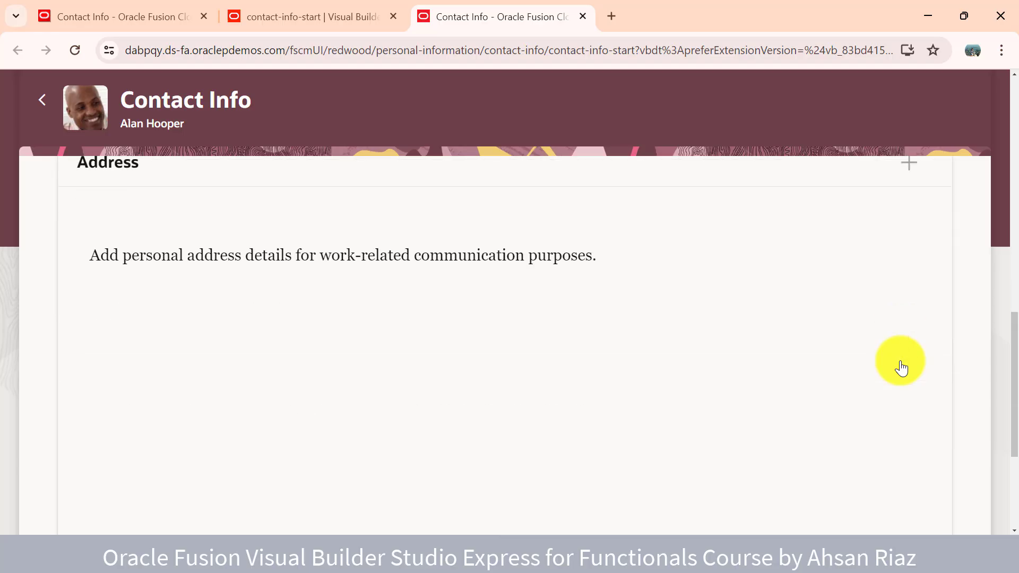
pyautogui.scroll(4, 900, 368)
pyautogui.click(900, 368)
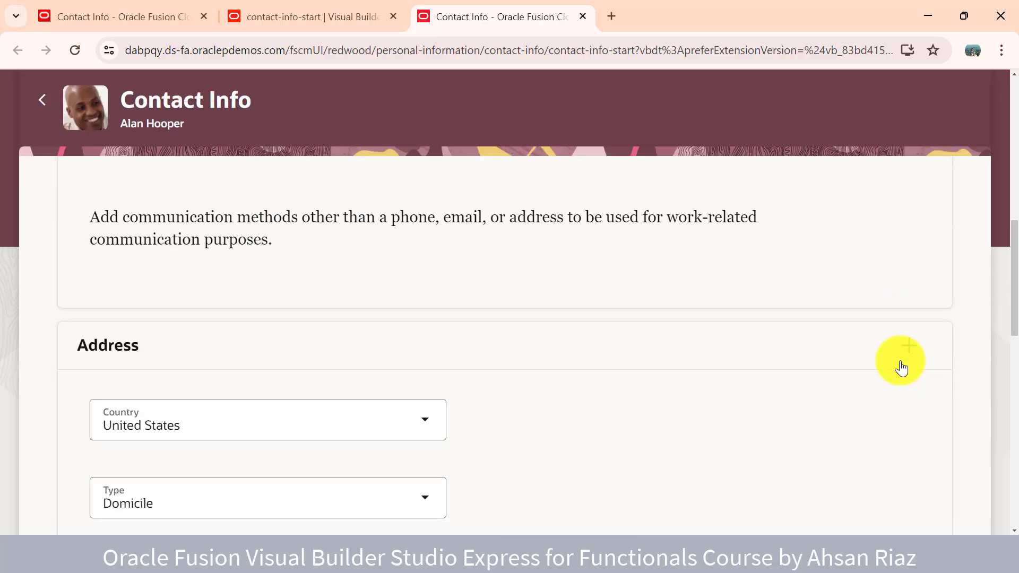
pyautogui.scroll(-4, 901, 368)
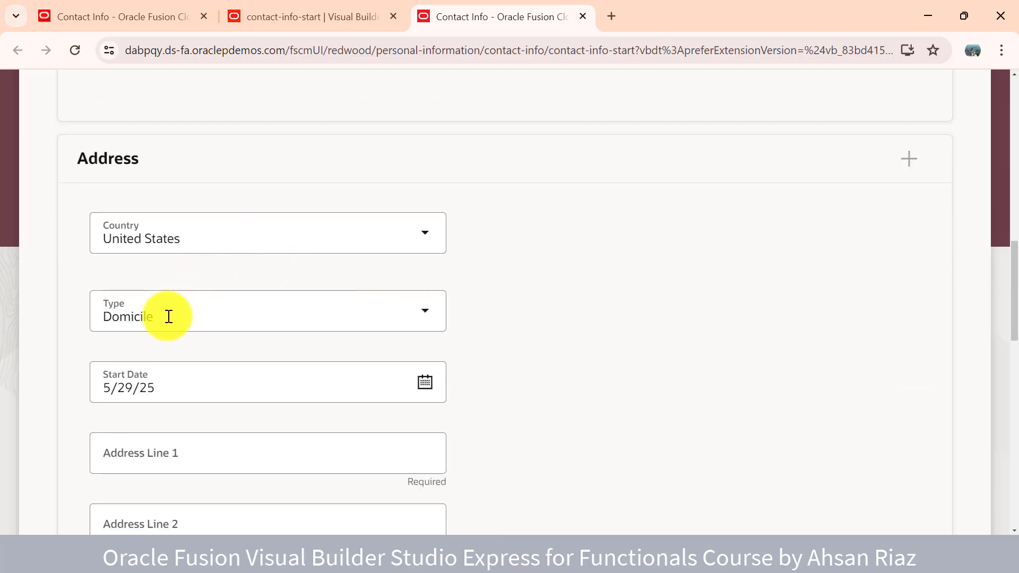
# - Test the Type default by changing the new address's Country to Afghanistan and after that to France
pyautogui.click(225, 237)
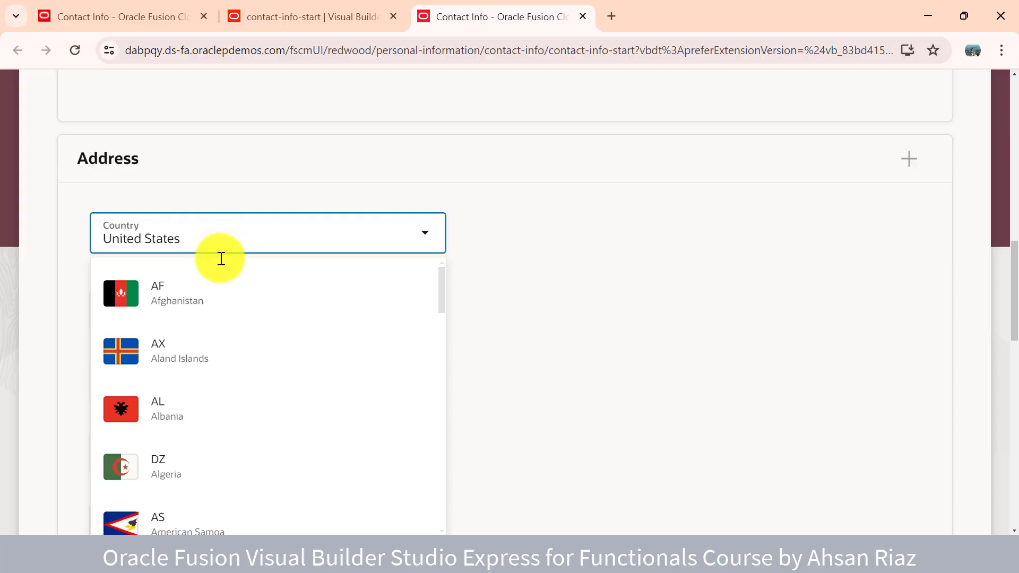
pyautogui.click(212, 295)
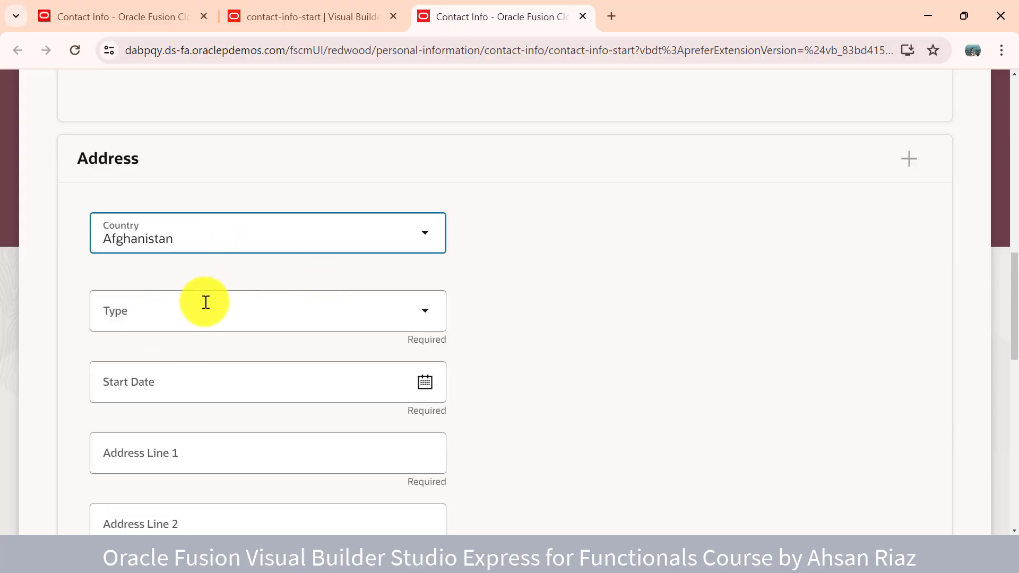
pyautogui.click(212, 238)
pyautogui.write('fra')
pyautogui.scroll(-3, 211, 239)
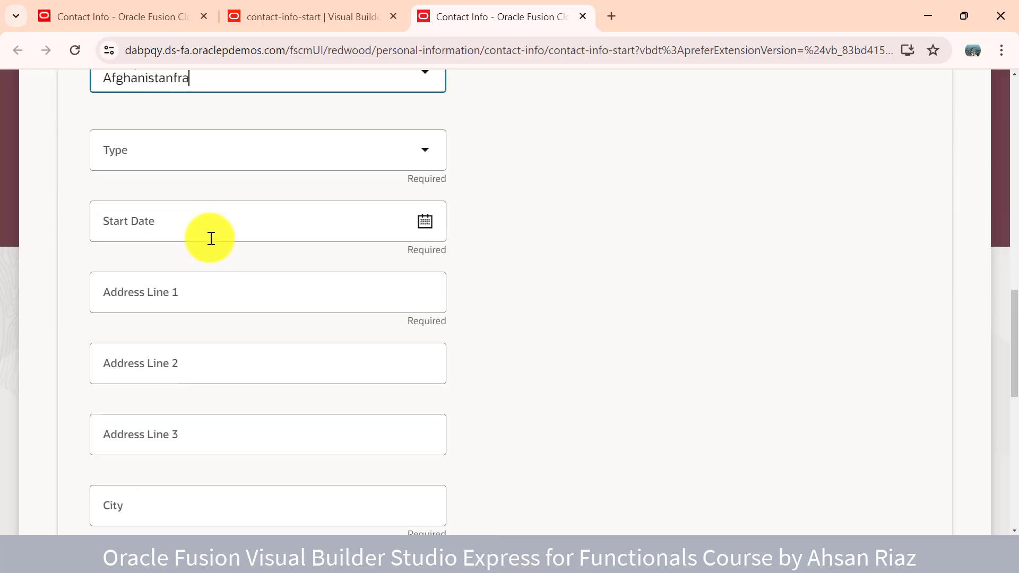
pyautogui.click(183, 75)
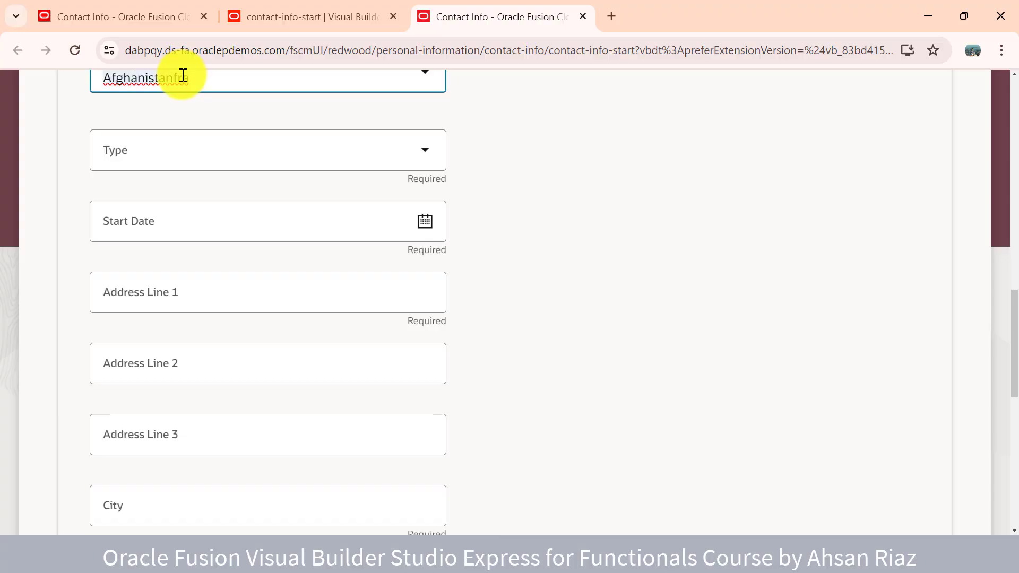
pyautogui.doubleClick(183, 75)
pyautogui.write('fra')
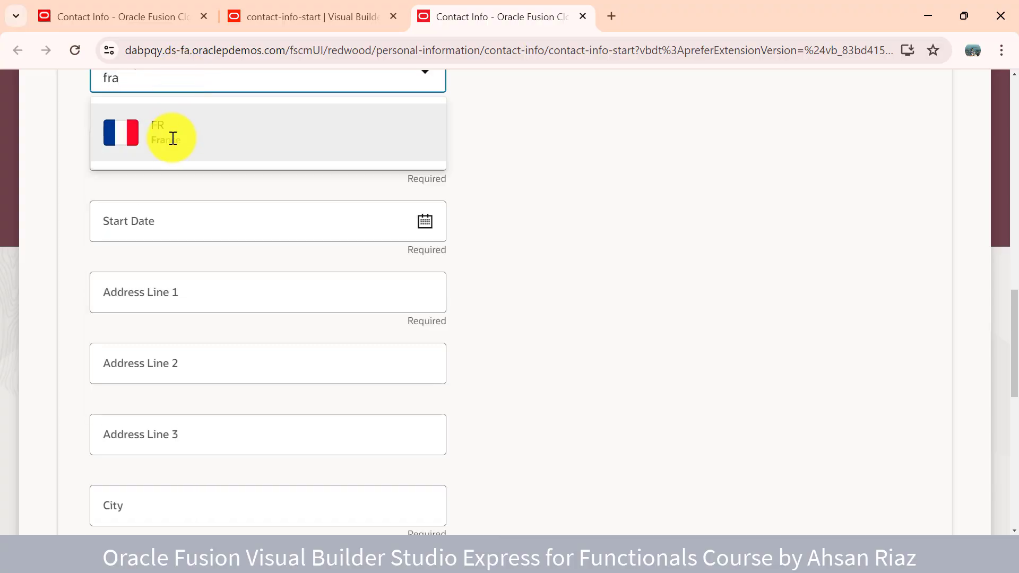
pyautogui.click(173, 137)
pyautogui.scroll(1, 300, 319)
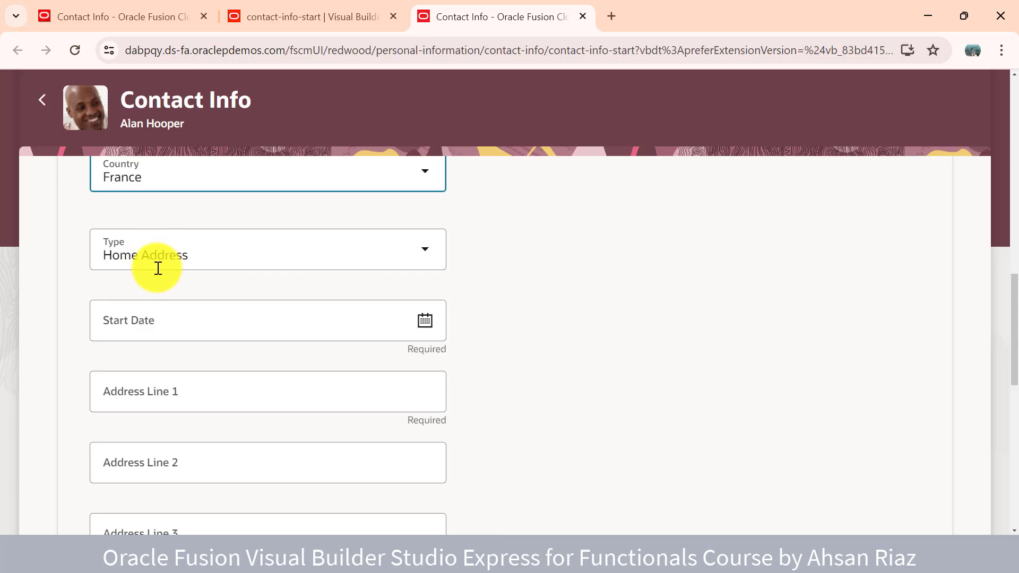
# - Change the address Country back to United States and check the default Type
pyautogui.click(198, 175)
pyautogui.doubleClick(198, 176)
pyautogui.write('u')
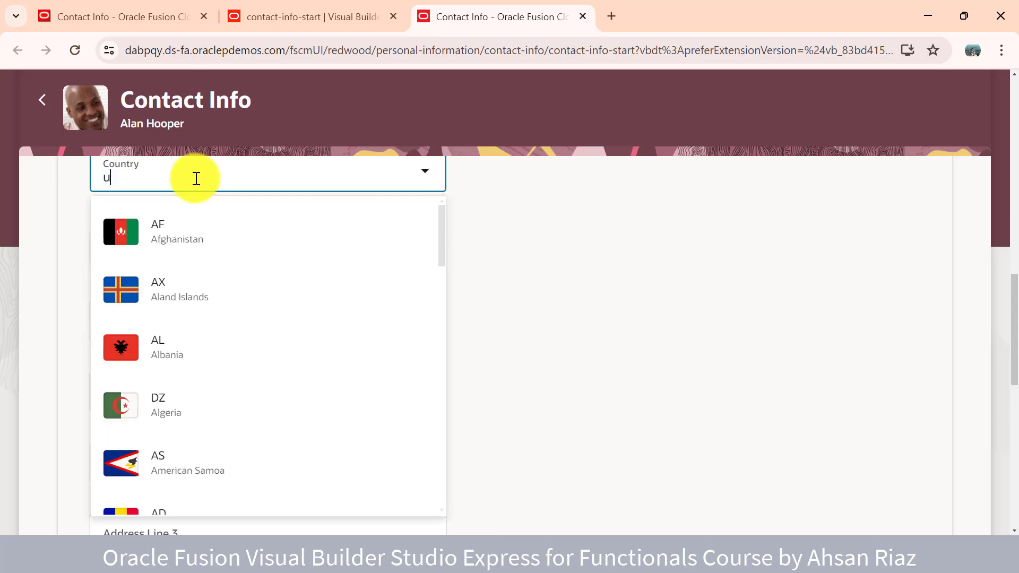
pyautogui.write('nite')
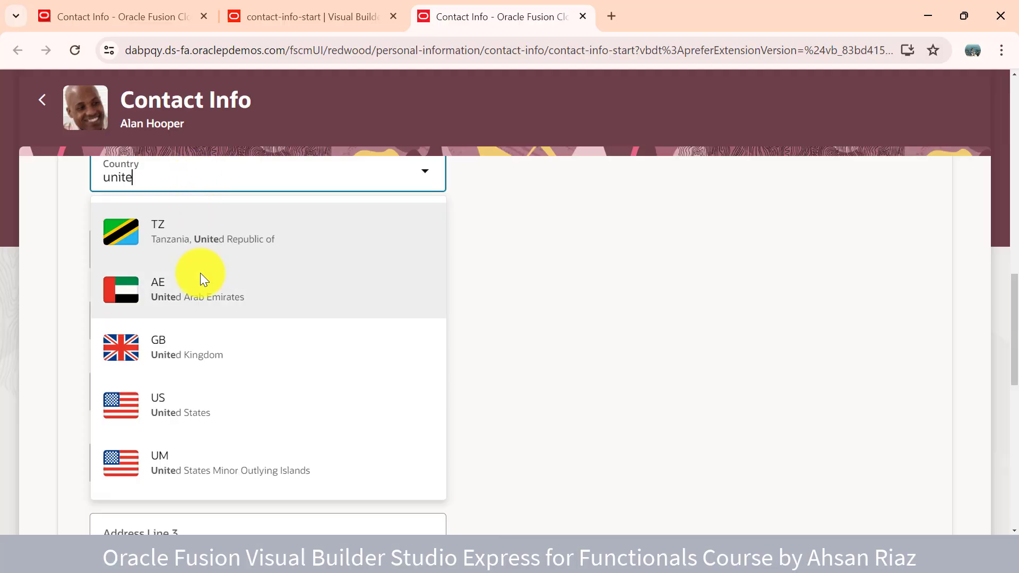
pyautogui.click(188, 380)
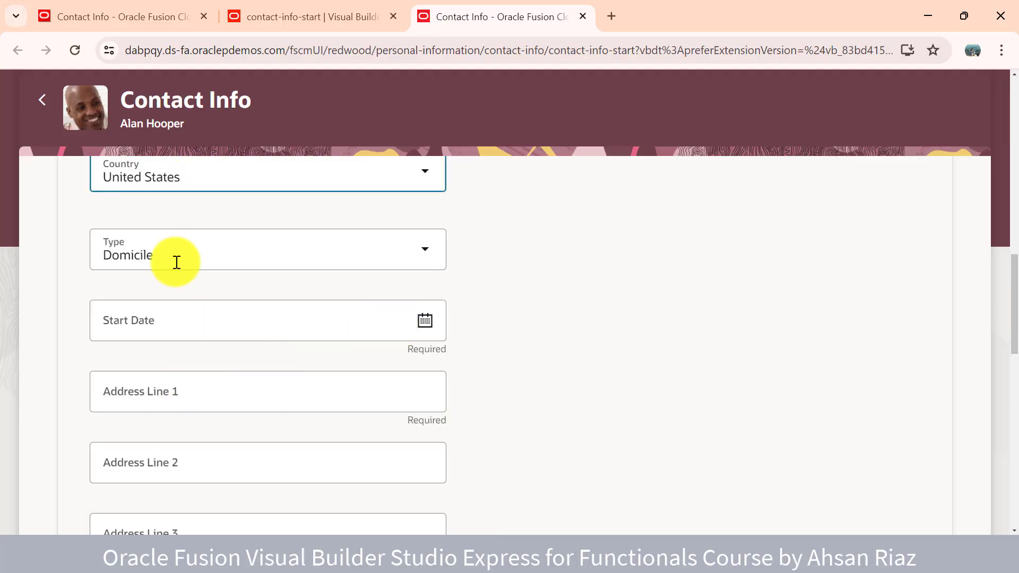
pyautogui.click(318, 15)
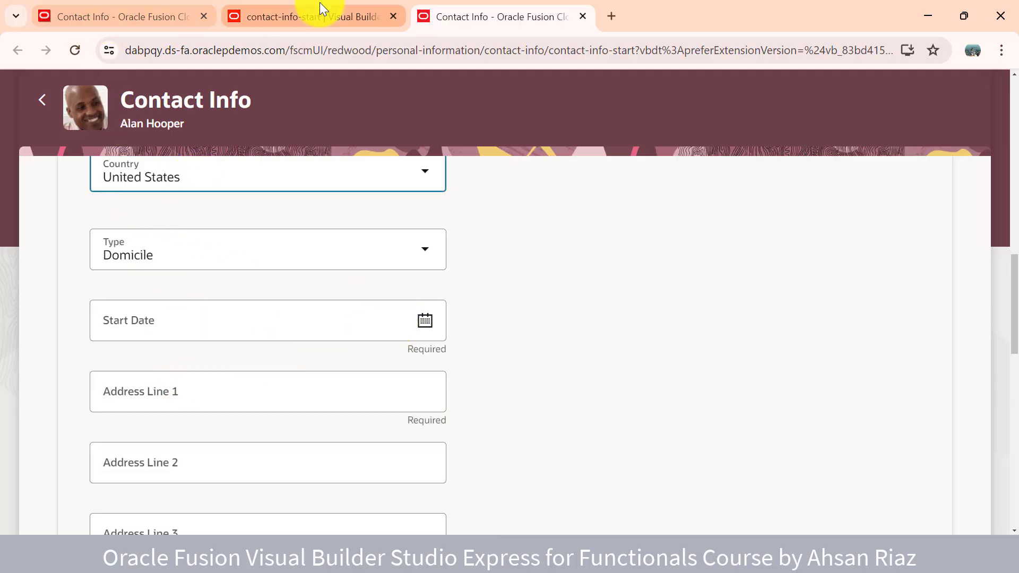
pyautogui.click(508, 16)
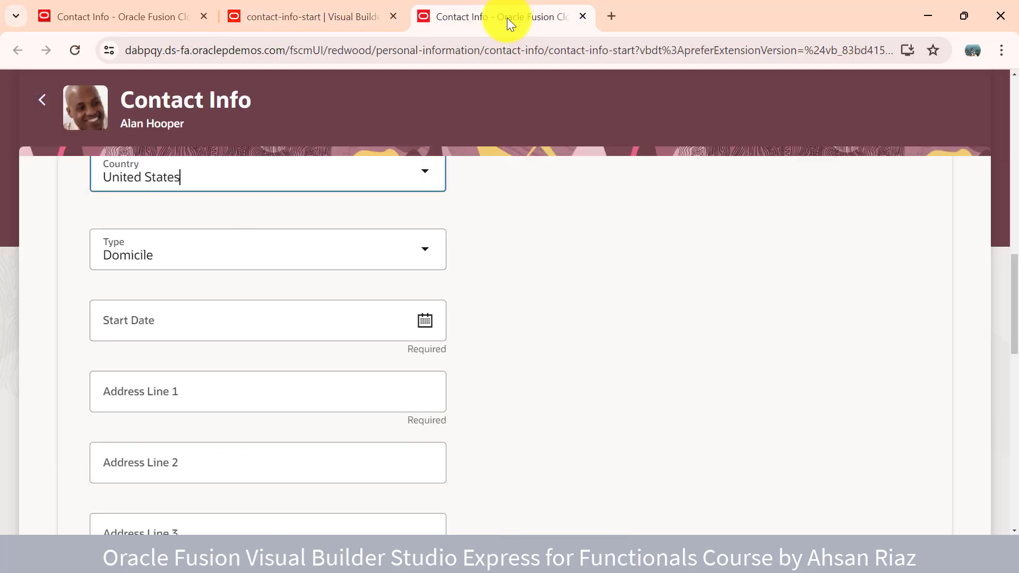
# - Change the new address's Country to Albania and check the default Type
pyautogui.click(222, 176)
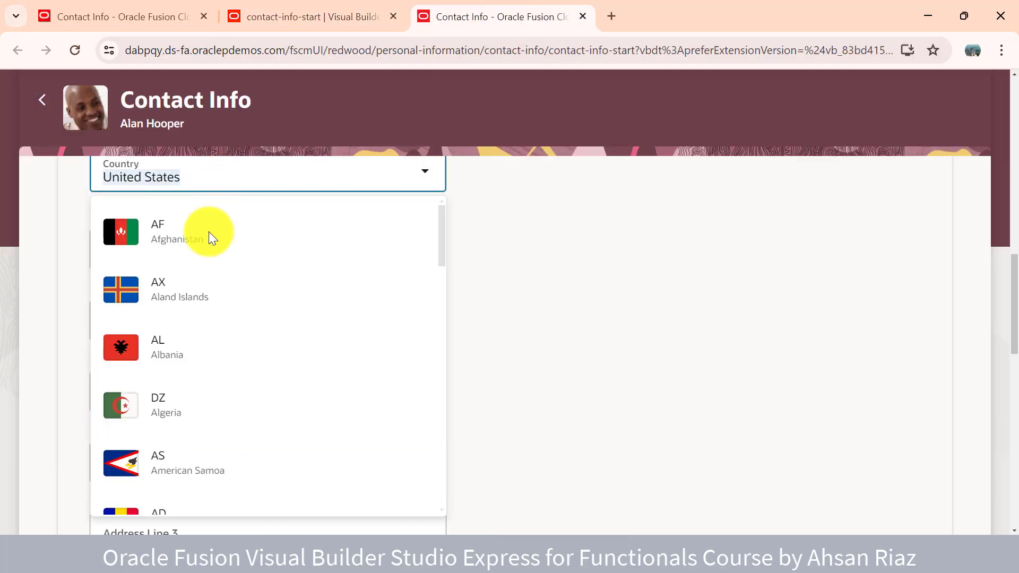
pyautogui.click(190, 341)
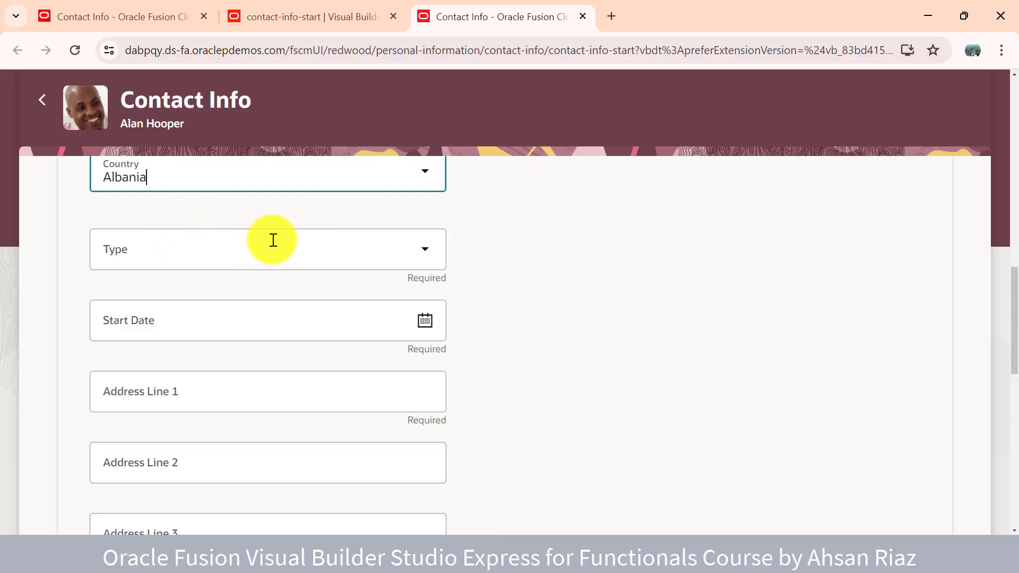
# - Switch to Visual Builder Studio and remove the empty "When is the rule applied?" condition from the Typedefatulusaaddress rule
pyautogui.click(311, 9)
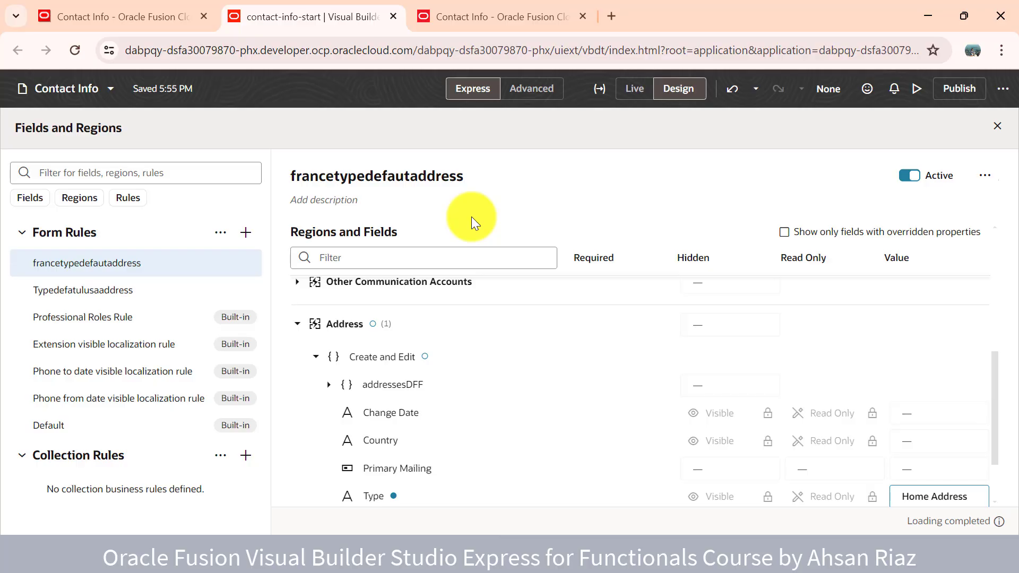
pyautogui.scroll(4, 502, 411)
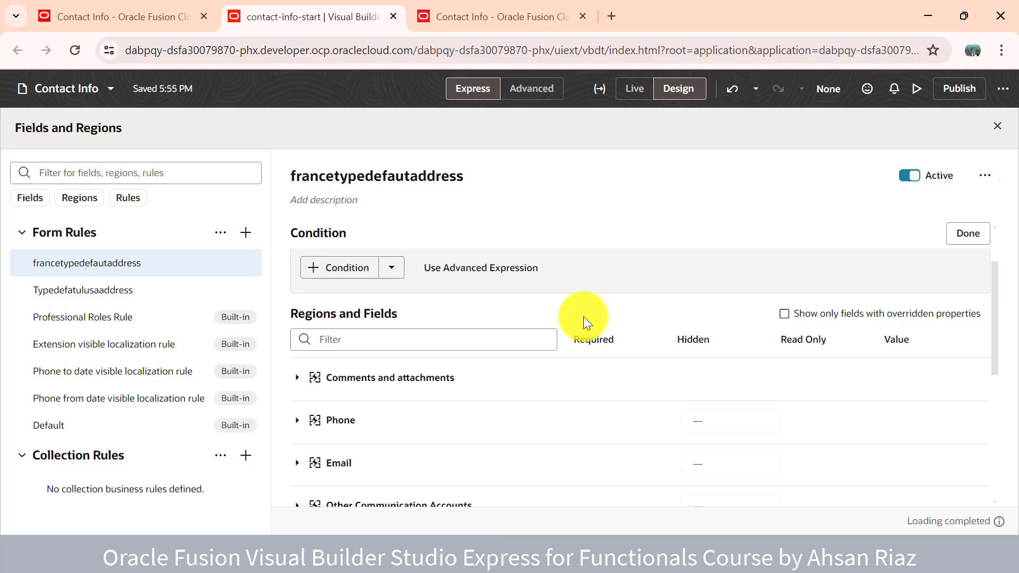
pyautogui.click(144, 286)
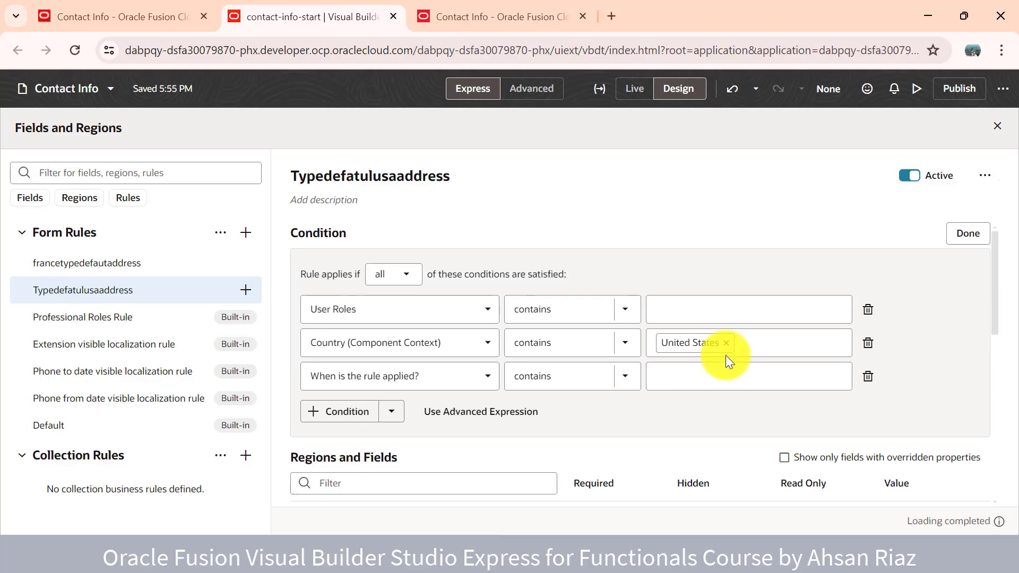
pyautogui.click(868, 376)
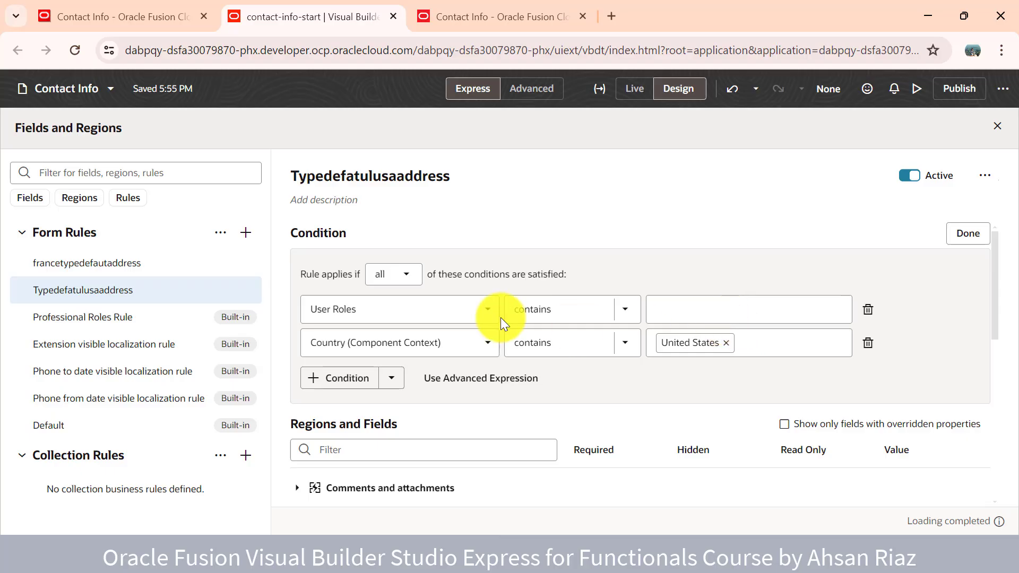
# - Set the User Roles condition of Typedefatulusaaddress to contain Line Manager
pyautogui.click(700, 316)
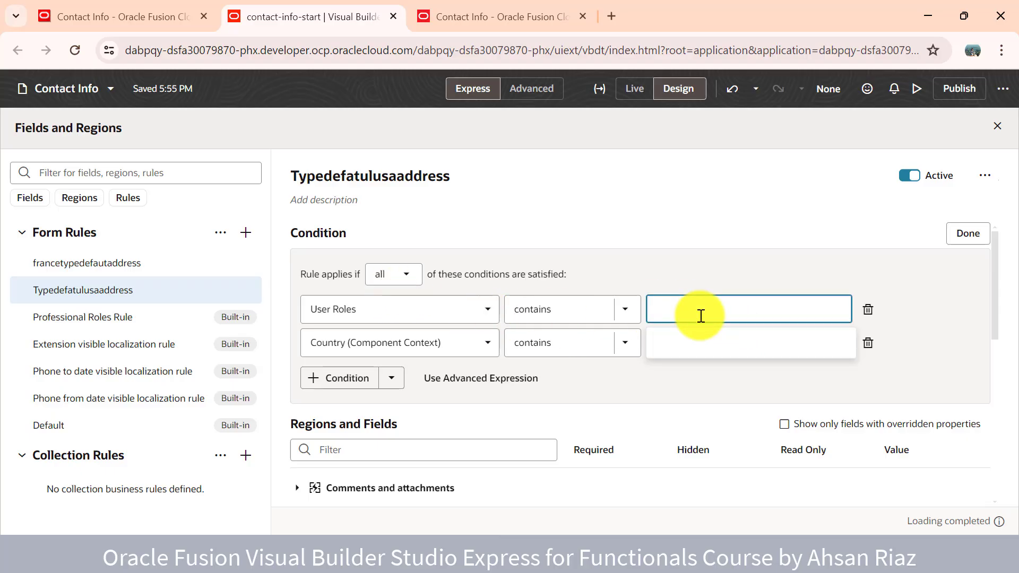
pyautogui.write('i')
pyautogui.press('BackSpace')
pyautogui.write('line')
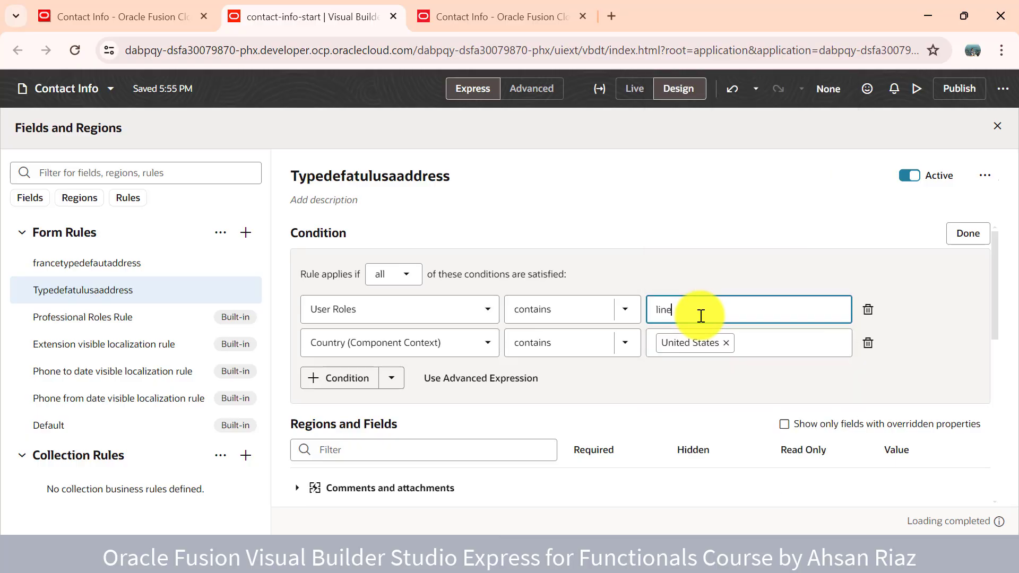
pyautogui.click(692, 339)
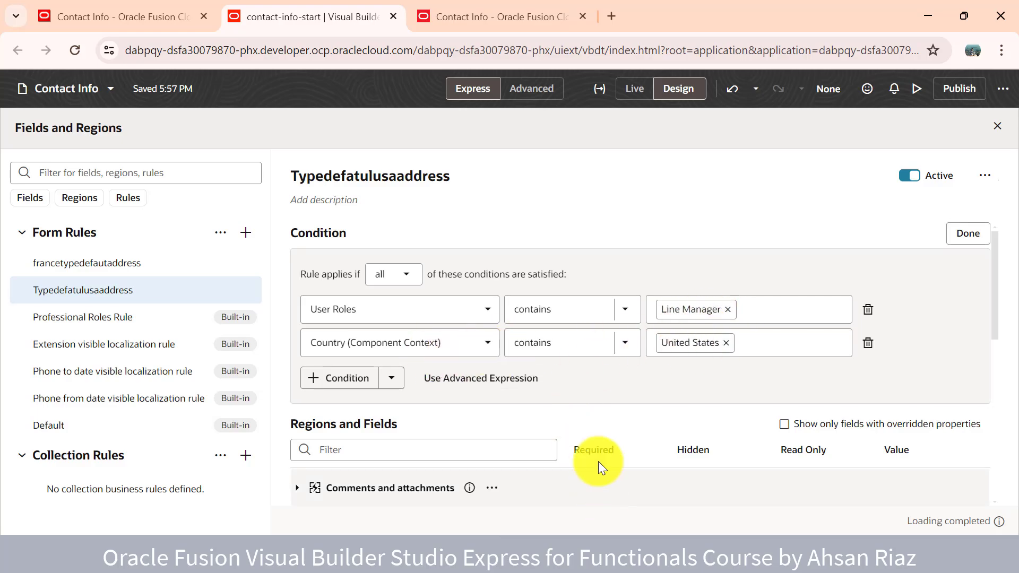
# - Try applying the rule if any of its conditions are satisfied, and restore the setting to all
pyautogui.click(393, 274)
pyautogui.click(386, 338)
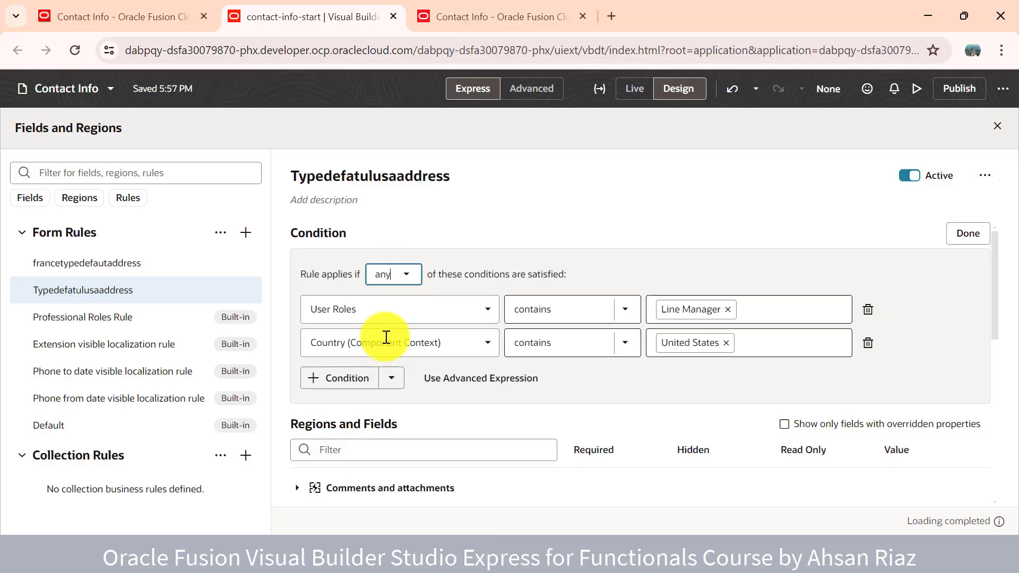
pyautogui.click(390, 281)
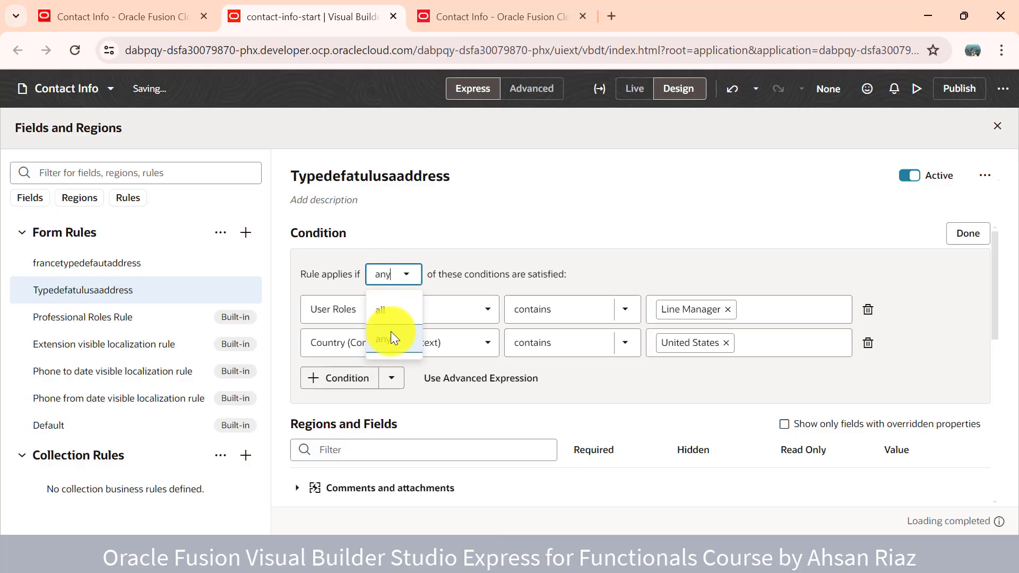
pyautogui.click(390, 317)
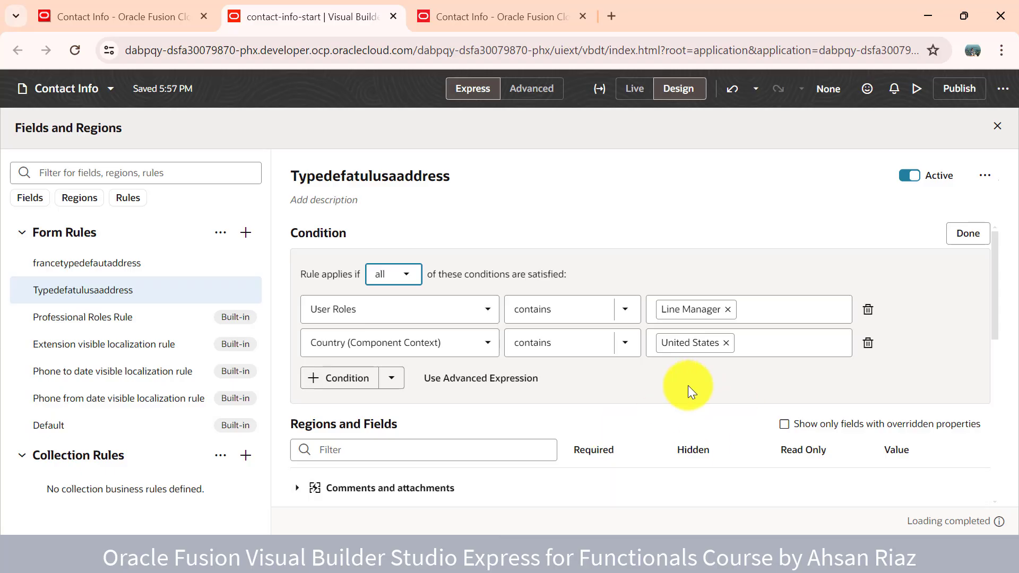
# - Set Typedefatulusaaddress to apply if any of its conditions are satisfied
pyautogui.click(374, 271)
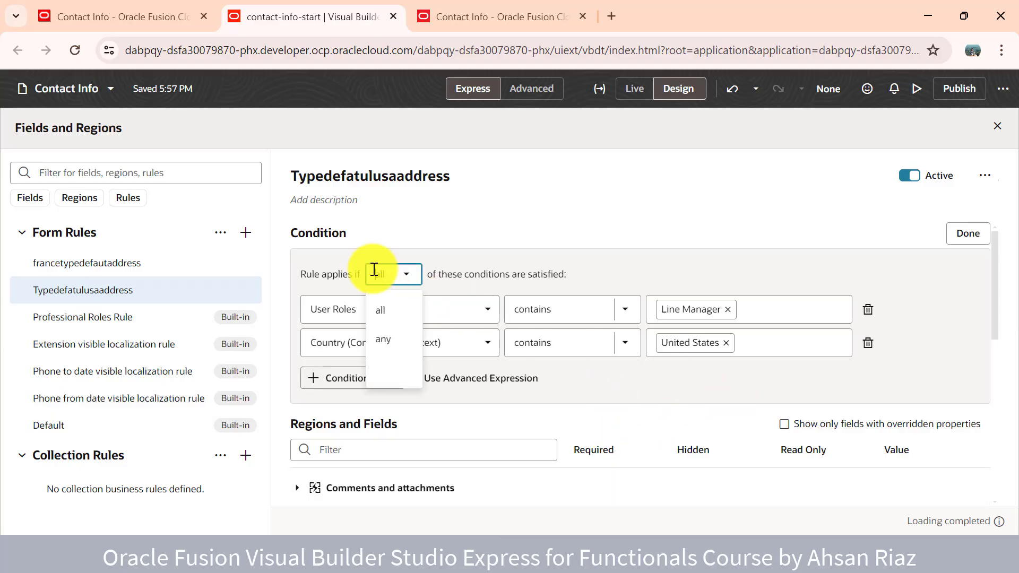
pyautogui.click(382, 339)
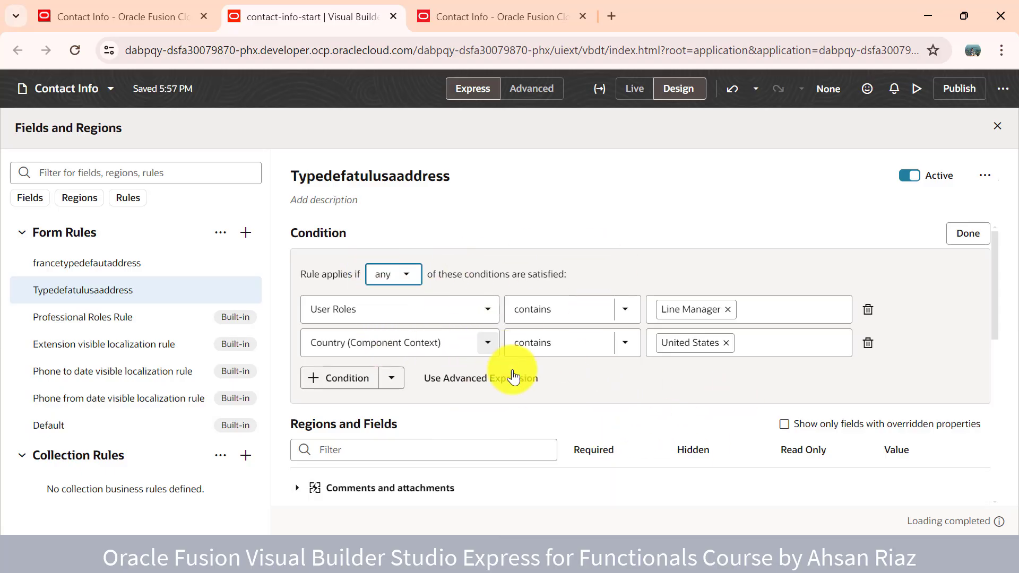
pyautogui.click(392, 273)
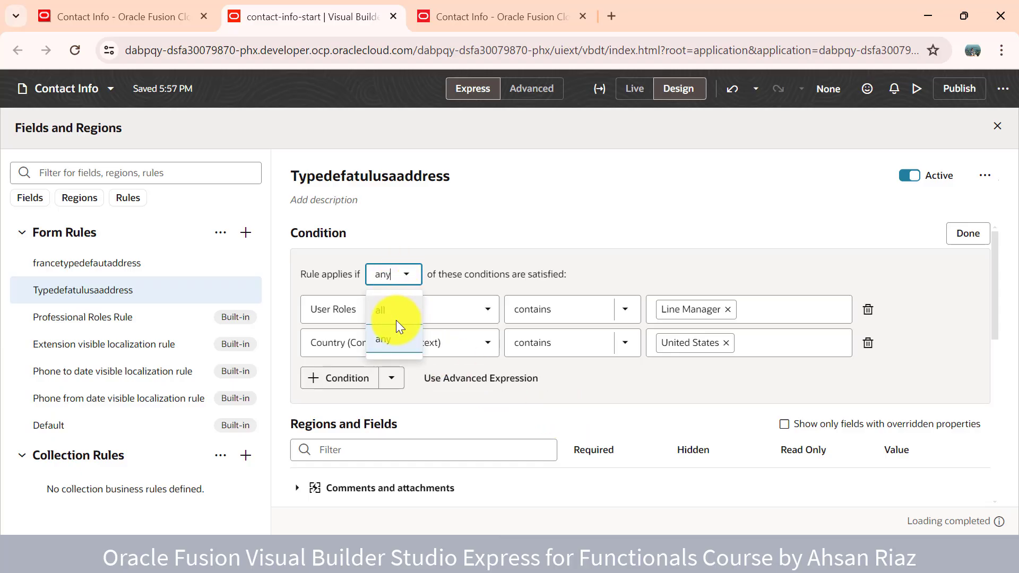
pyautogui.click(494, 268)
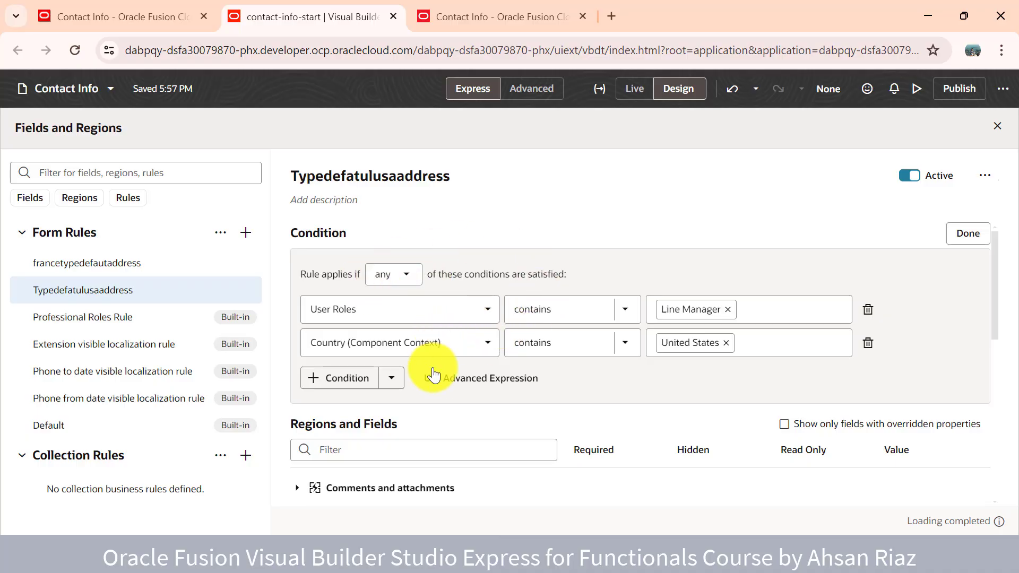
# - Examine the advanced expression of Typedefatulusaaddress, including its Array functions and code view, and close it without saving
pyautogui.click(456, 386)
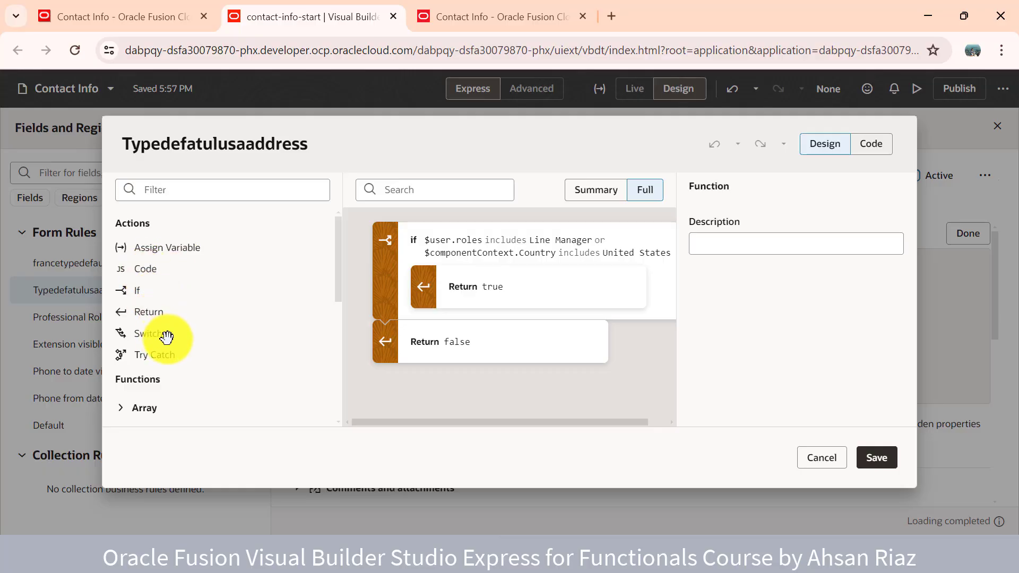
pyautogui.click(123, 409)
pyautogui.scroll(-2, 150, 371)
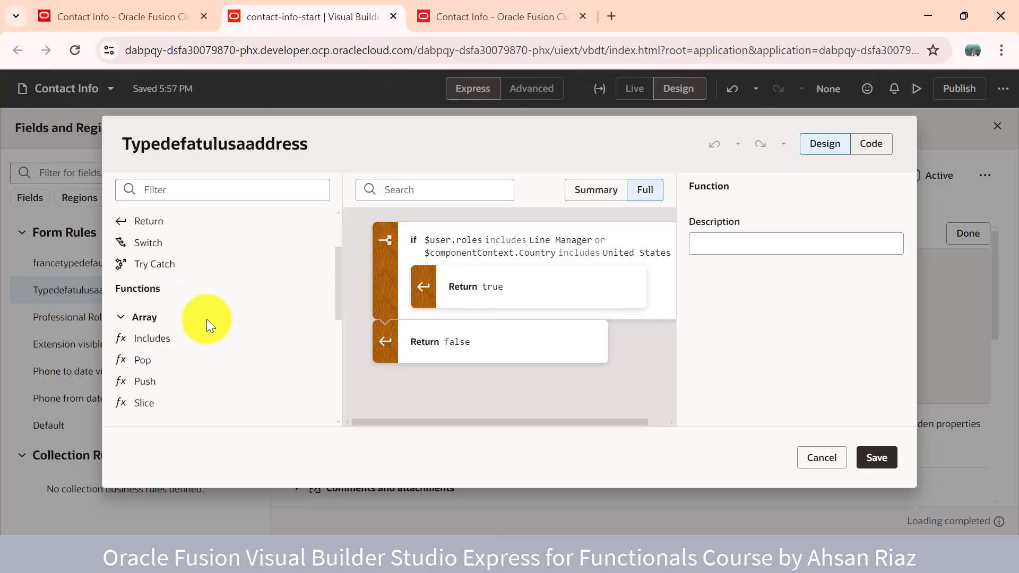
pyautogui.click(871, 145)
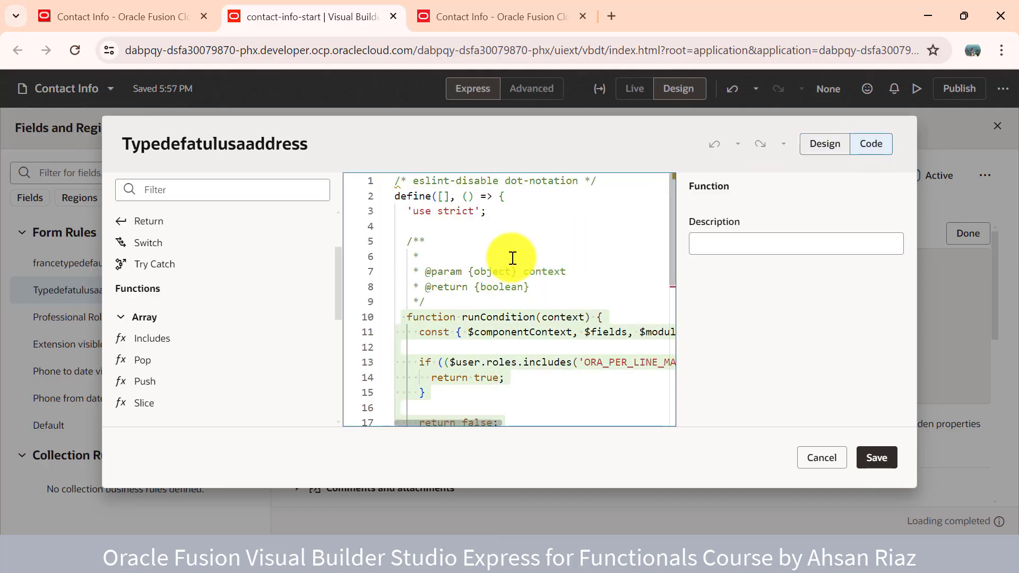
pyautogui.scroll(-3, 512, 257)
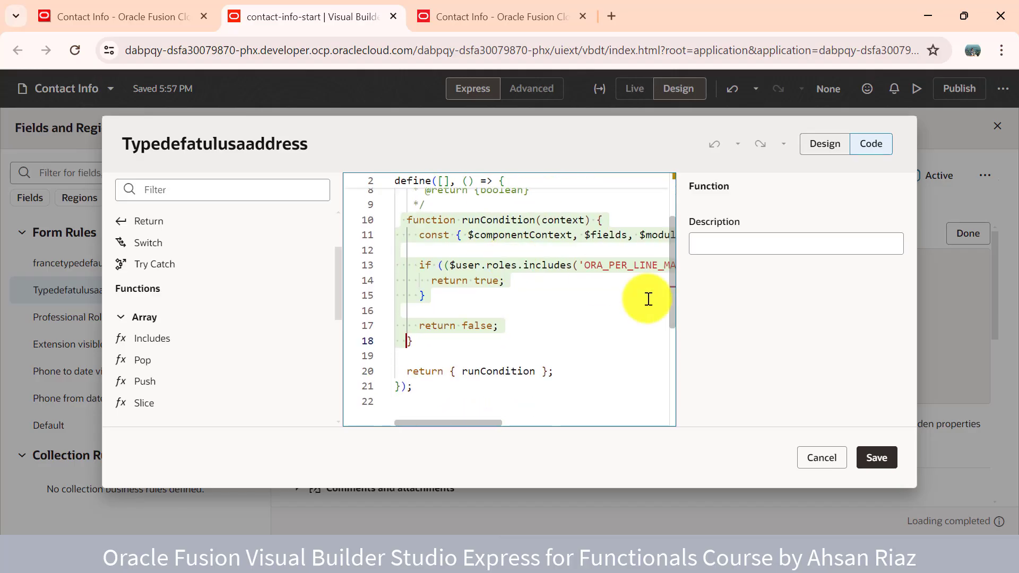
pyautogui.click(813, 462)
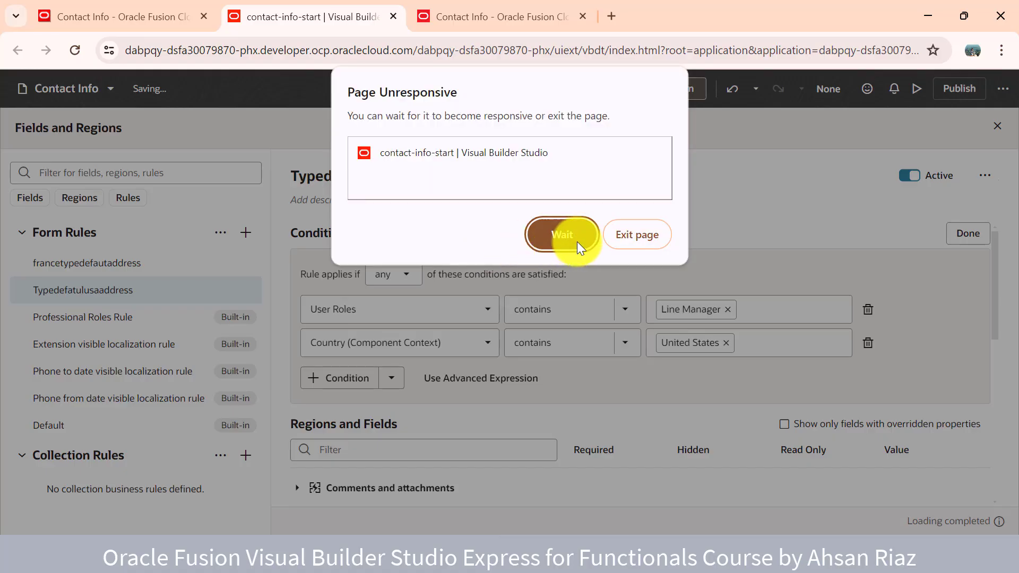
pyautogui.click(574, 236)
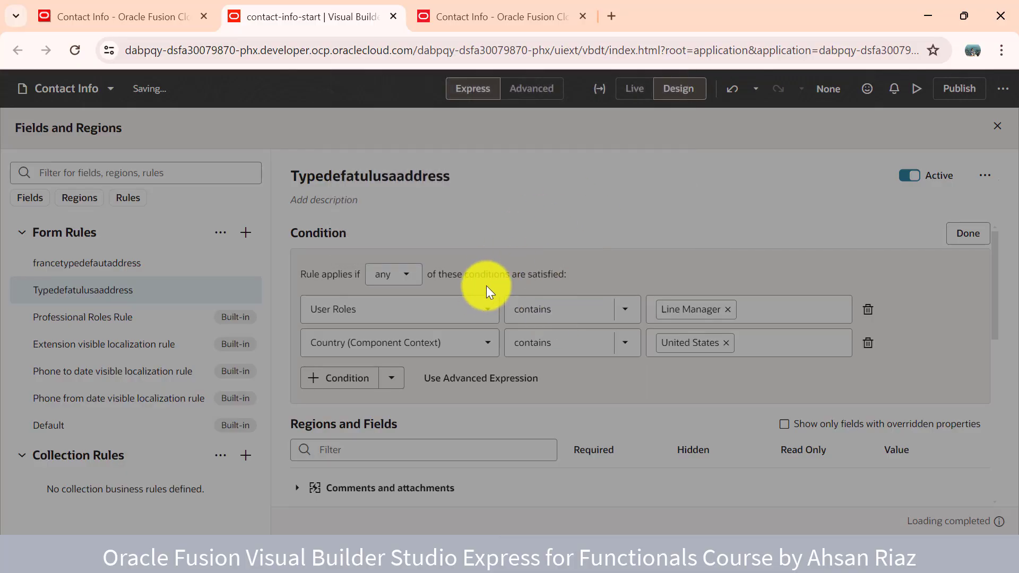